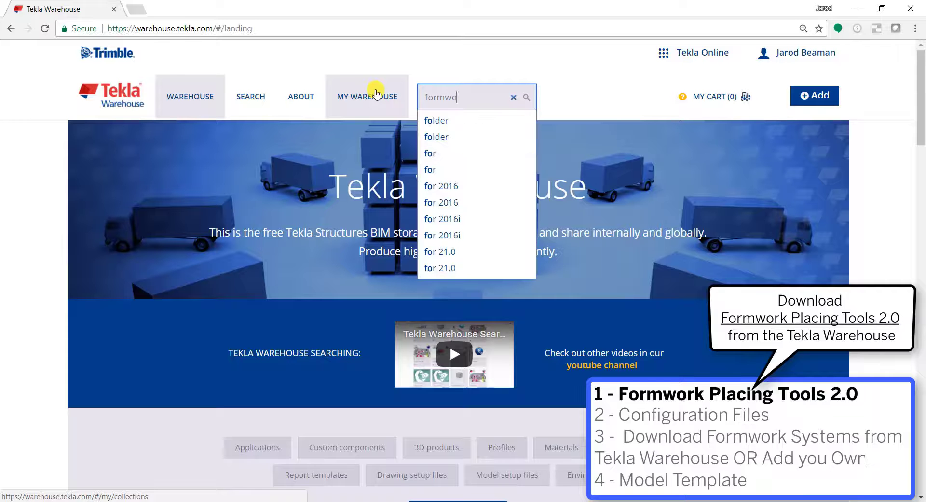
Search Tekla Warehouse for 'formwork' and scroll down to the Formwork Placing tools - Walls result.
{"action": "key", "text": "Return"}
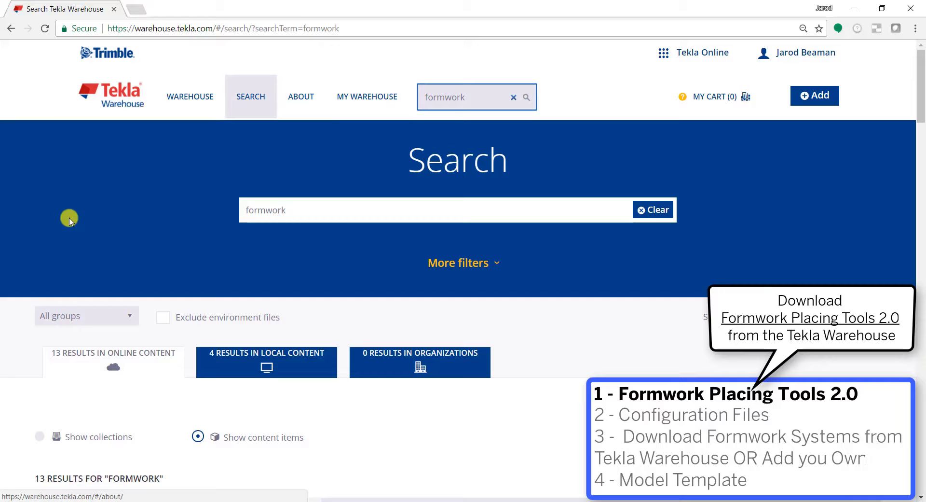
{"action": "scroll", "coordinate": [18, 265], "scroll_direction": "down", "scroll_amount": 10}
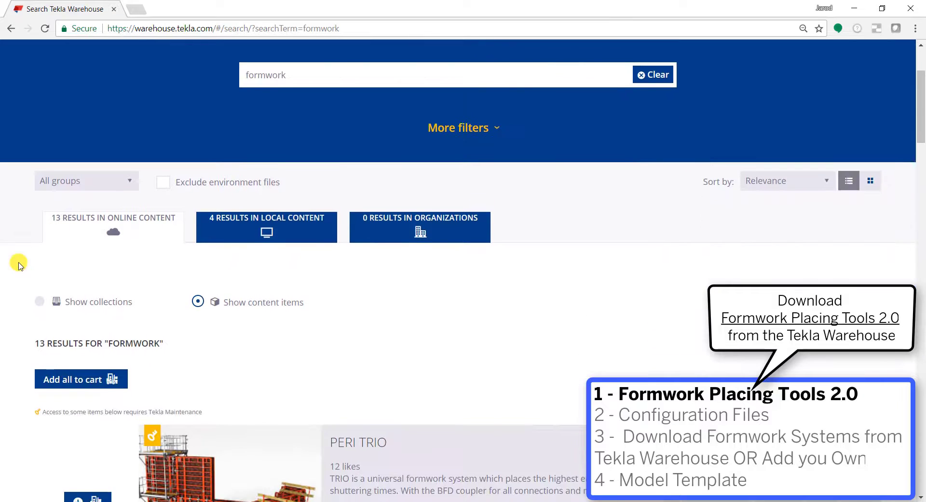
{"action": "scroll", "coordinate": [18, 264], "scroll_direction": "down", "scroll_amount": 12}
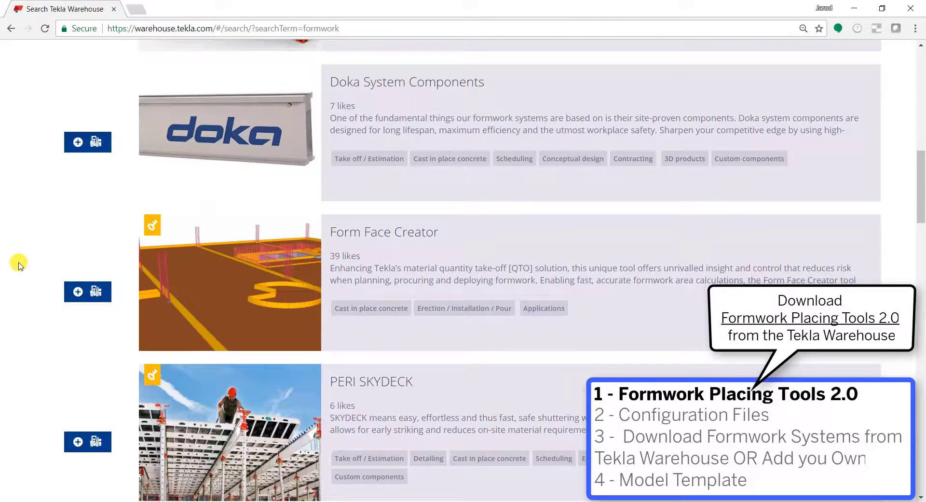
{"action": "scroll", "coordinate": [18, 264], "scroll_direction": "down", "scroll_amount": 12}
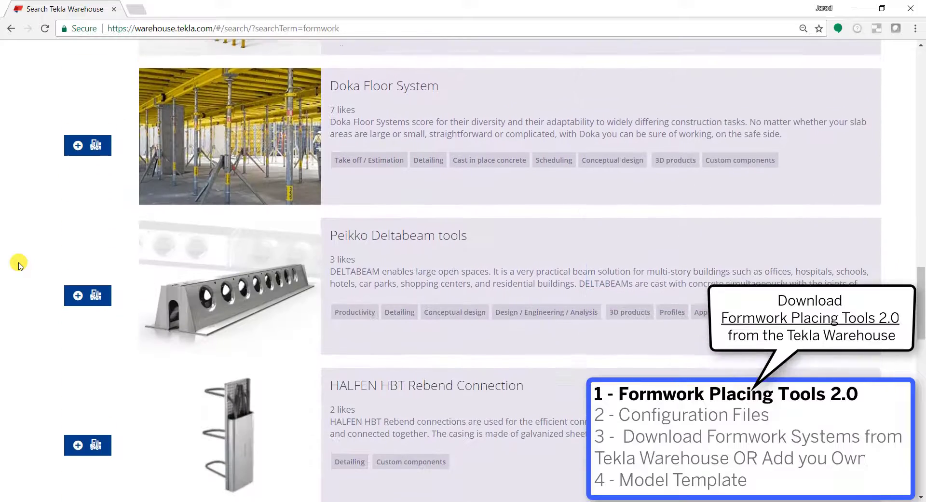
{"action": "scroll", "coordinate": [18, 265], "scroll_direction": "down", "scroll_amount": 4}
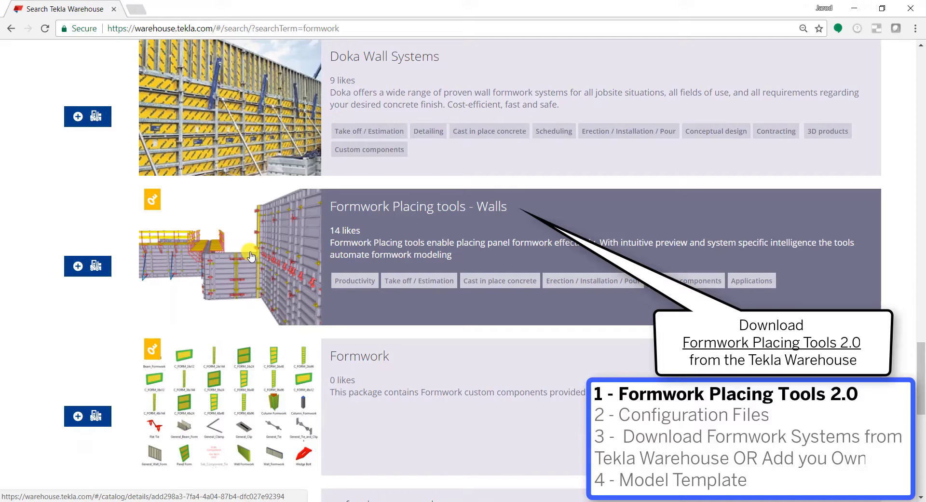
Open the Formwork Placing tools - Walls page and show version 2.0's More info details under Versions.
{"action": "left_click", "coordinate": [251, 256]}
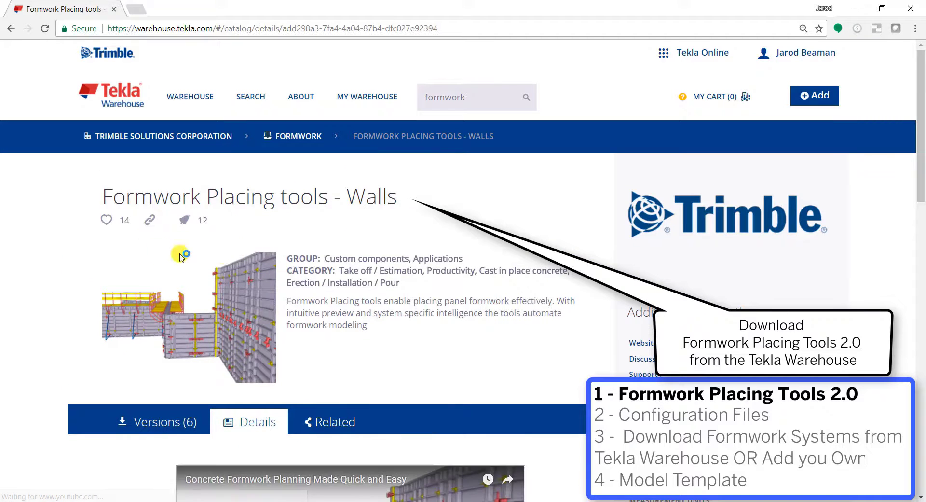
{"action": "scroll", "coordinate": [33, 271], "scroll_direction": "down", "scroll_amount": 3}
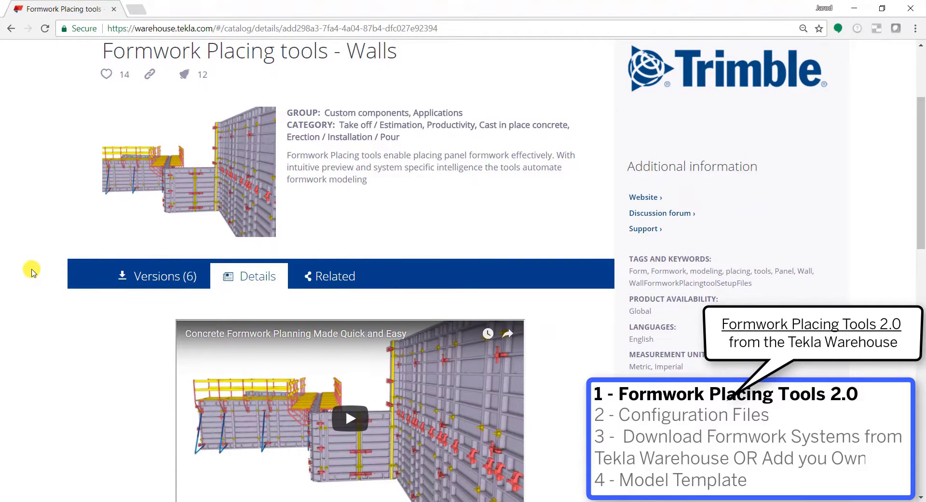
{"action": "scroll", "coordinate": [31, 272], "scroll_direction": "down", "scroll_amount": 5}
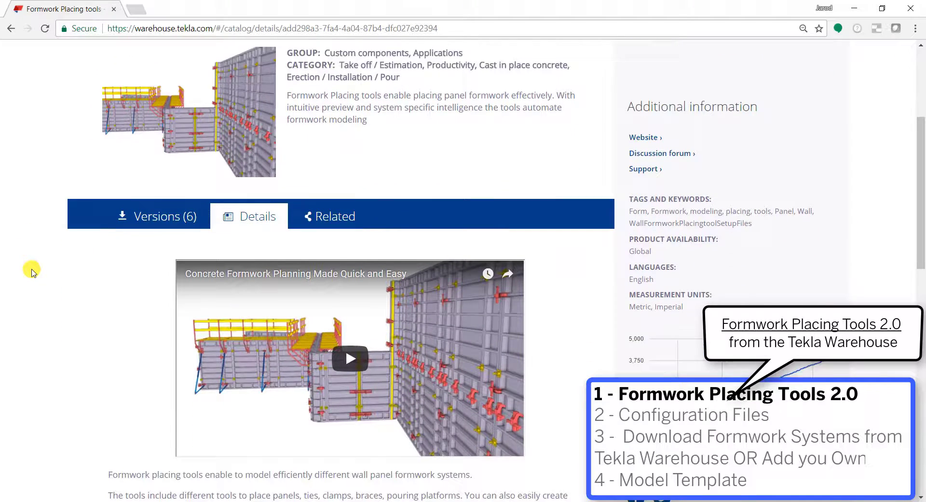
{"action": "scroll", "coordinate": [31, 272], "scroll_direction": "down", "scroll_amount": 3}
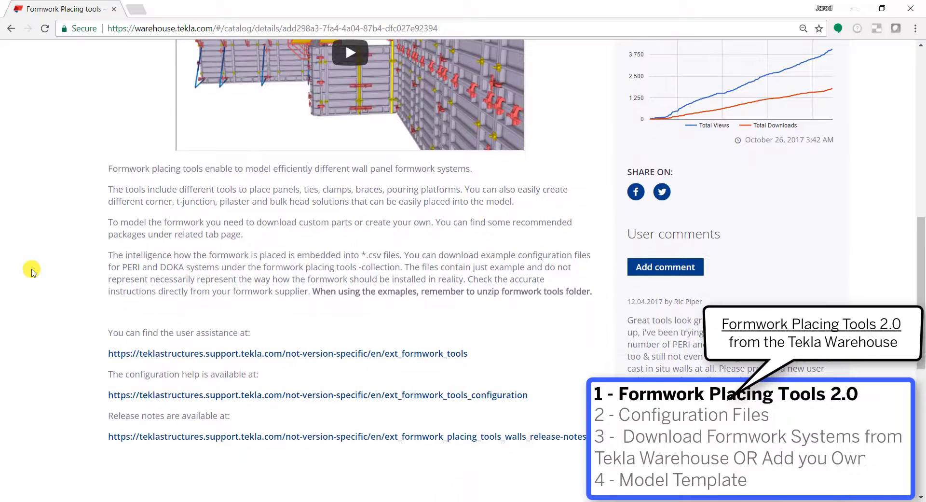
{"action": "scroll", "coordinate": [32, 271], "scroll_direction": "up", "scroll_amount": 8}
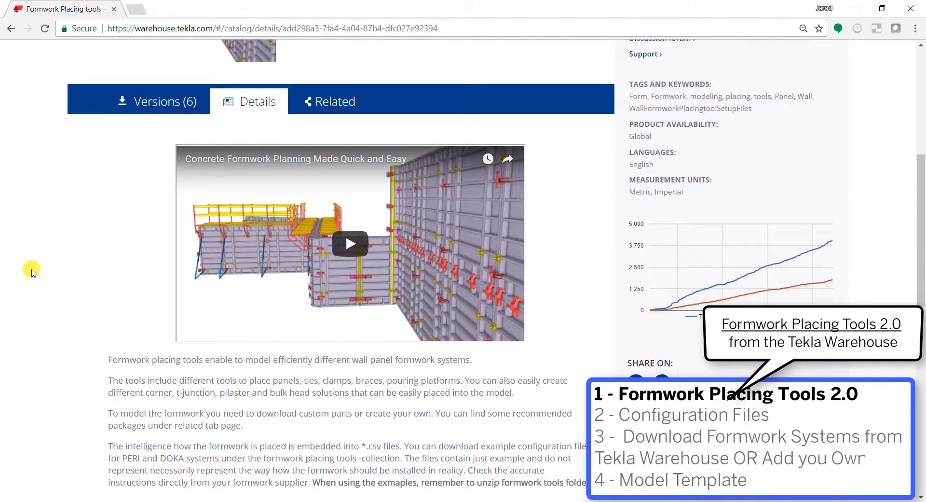
{"action": "scroll", "coordinate": [31, 270], "scroll_direction": "up", "scroll_amount": 1}
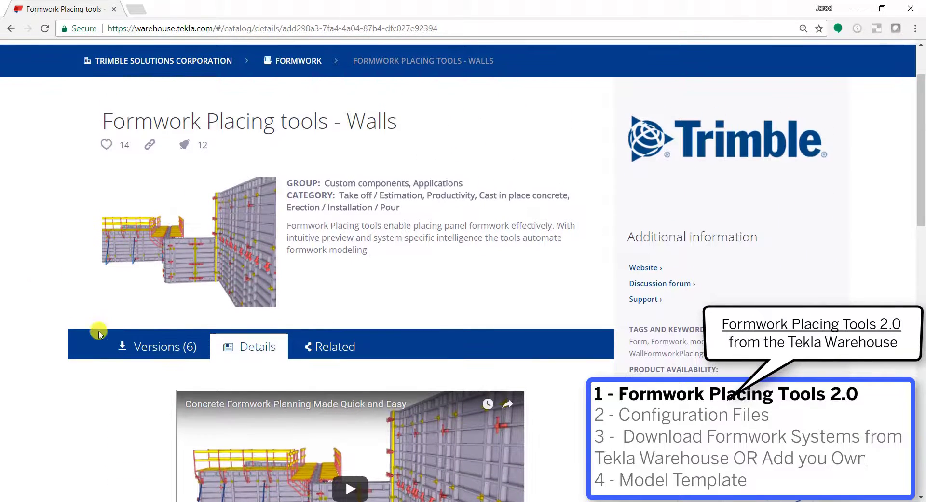
{"action": "left_click", "coordinate": [142, 347]}
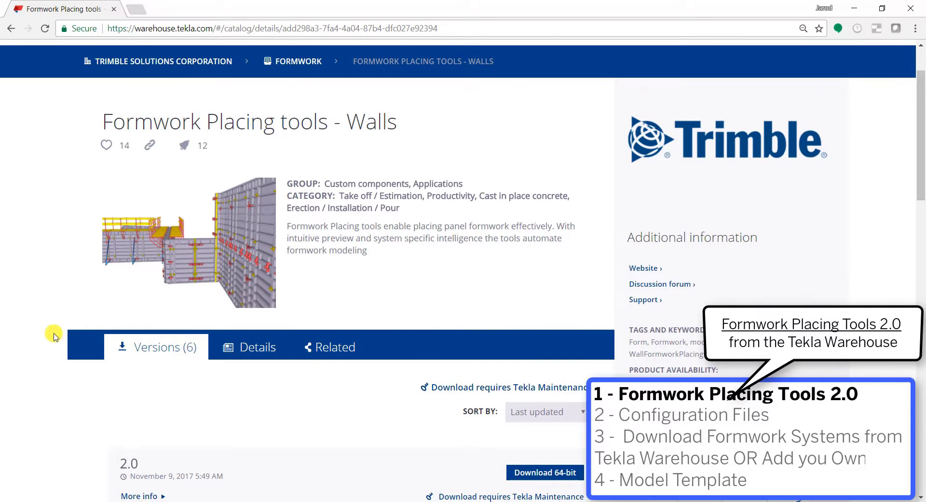
{"action": "scroll", "coordinate": [38, 332], "scroll_direction": "down", "scroll_amount": 4}
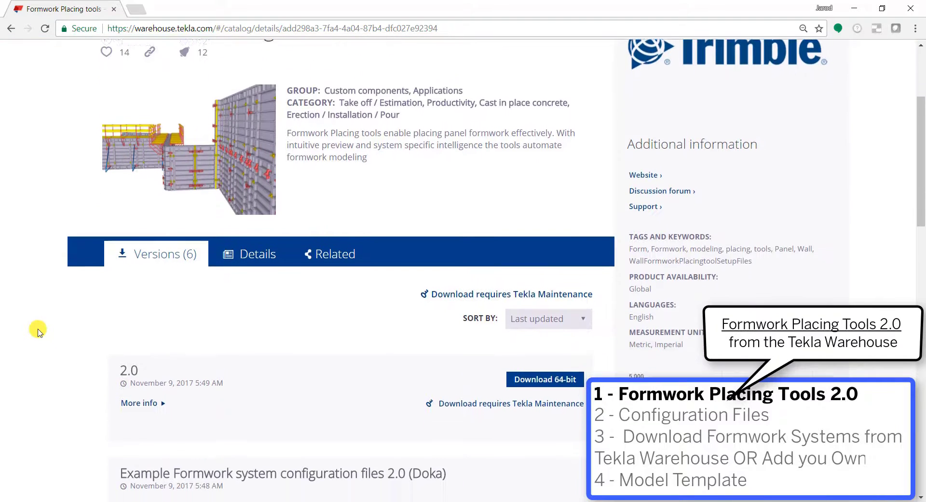
{"action": "scroll", "coordinate": [36, 328], "scroll_direction": "down", "scroll_amount": 1}
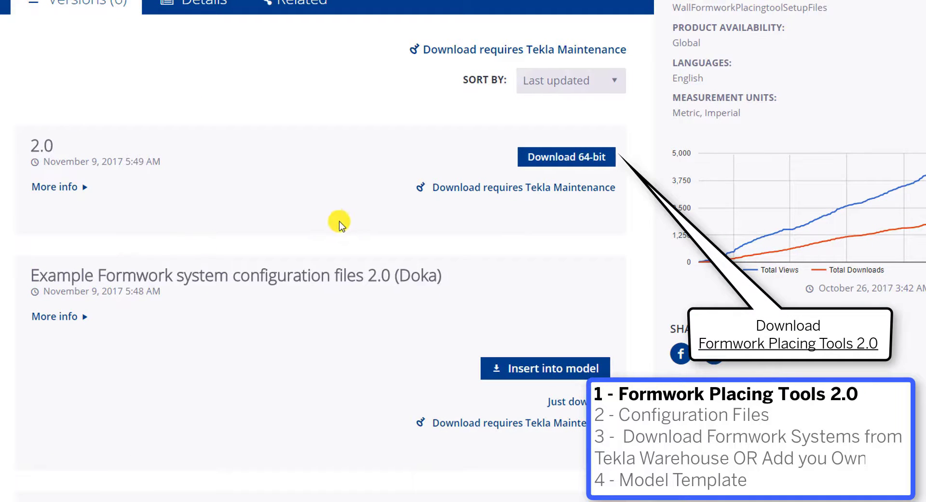
{"action": "left_click", "coordinate": [63, 186]}
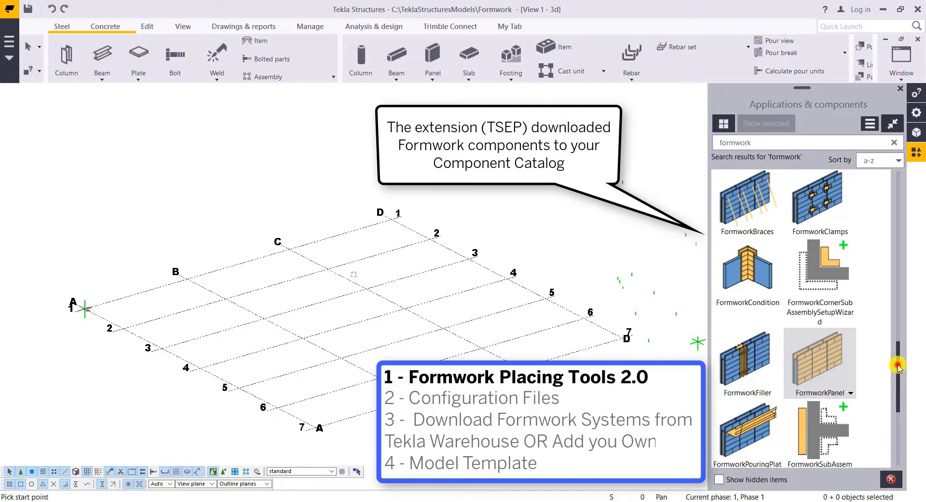
Open the FormworkPanel settings and confirm the Formwork supplier and Formwork panel lists are empty.
{"action": "mouse_move", "coordinate": [899, 367]}
{"action": "left_mouse_down"}
{"action": "mouse_move", "coordinate": [898, 387]}
{"action": "mouse_move", "coordinate": [899, 365]}
{"action": "left_mouse_up"}
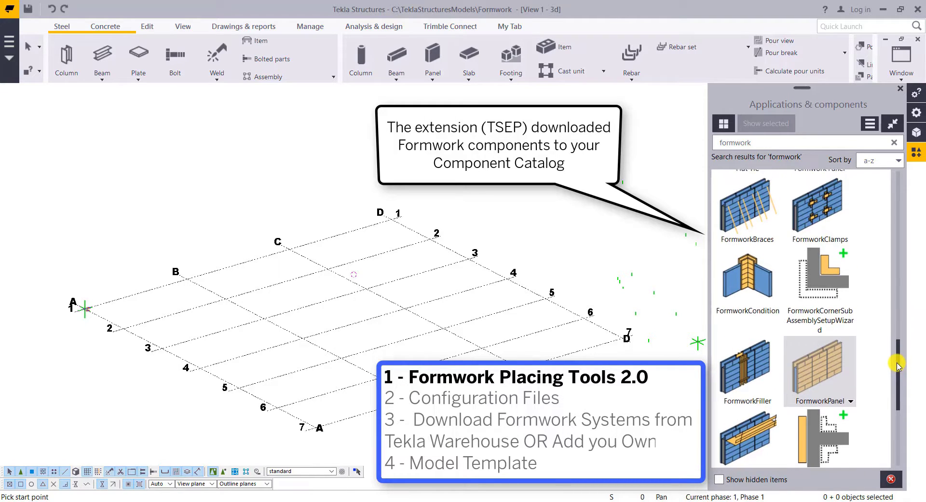
{"action": "double_click", "coordinate": [816, 363]}
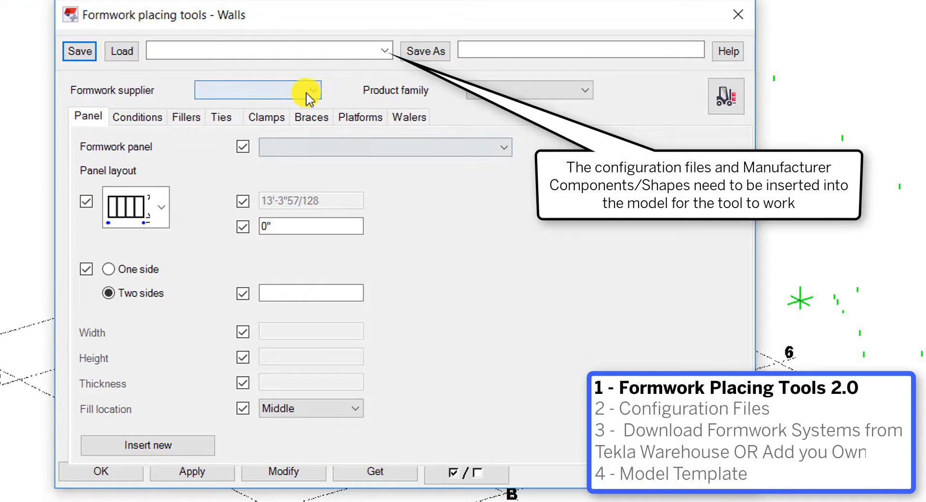
{"action": "left_click", "coordinate": [385, 52]}
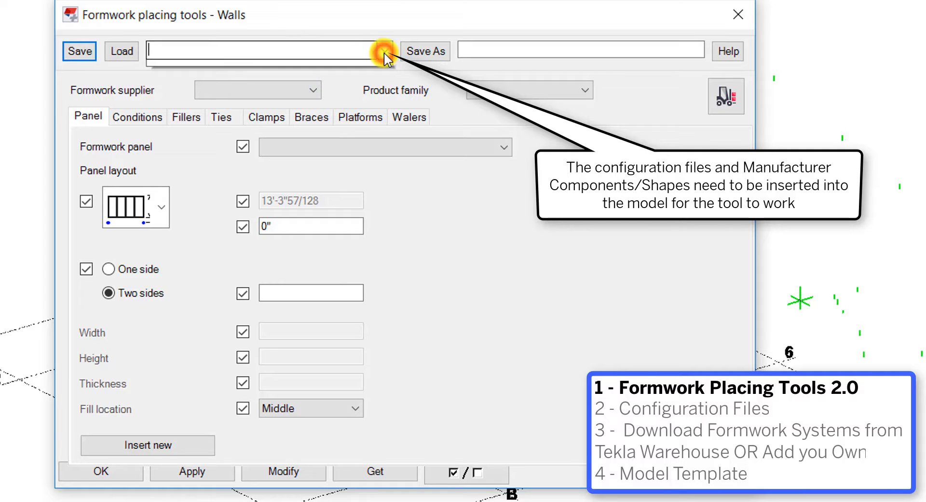
{"action": "left_click", "coordinate": [312, 89]}
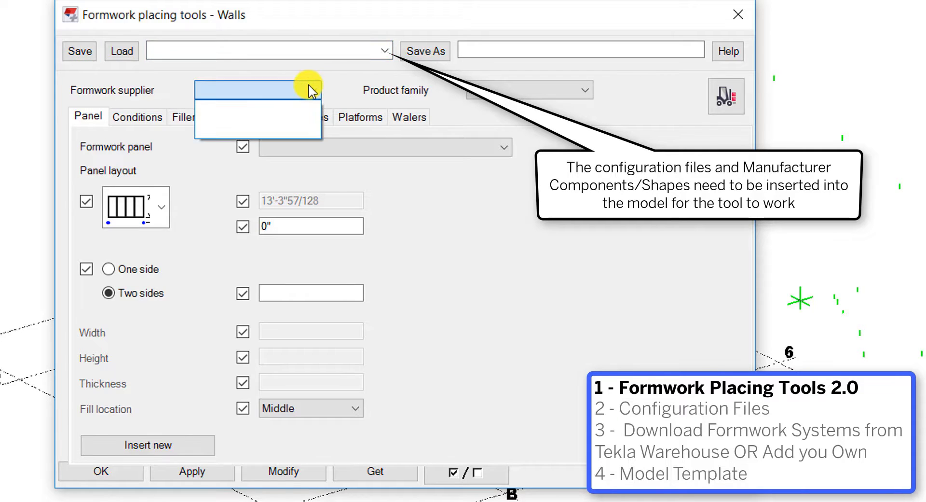
{"action": "left_click", "coordinate": [318, 113]}
{"action": "left_click", "coordinate": [338, 148]}
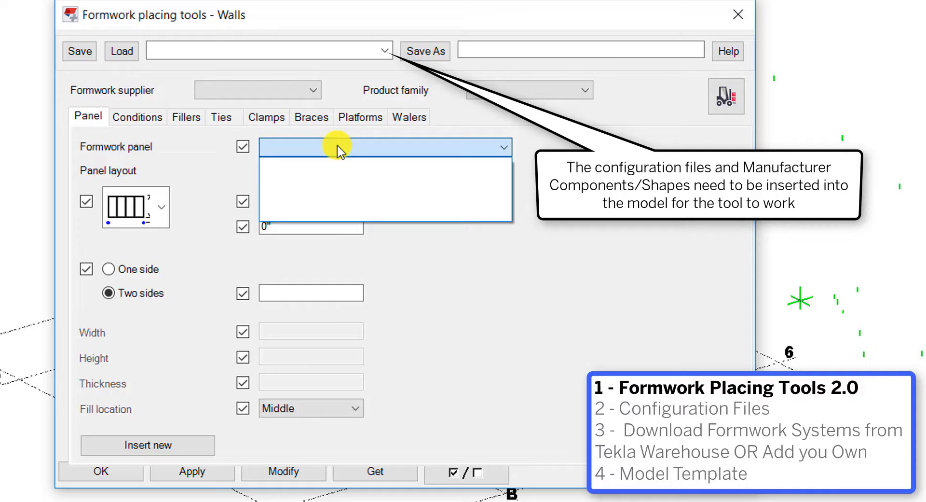
{"action": "left_click", "coordinate": [337, 148]}
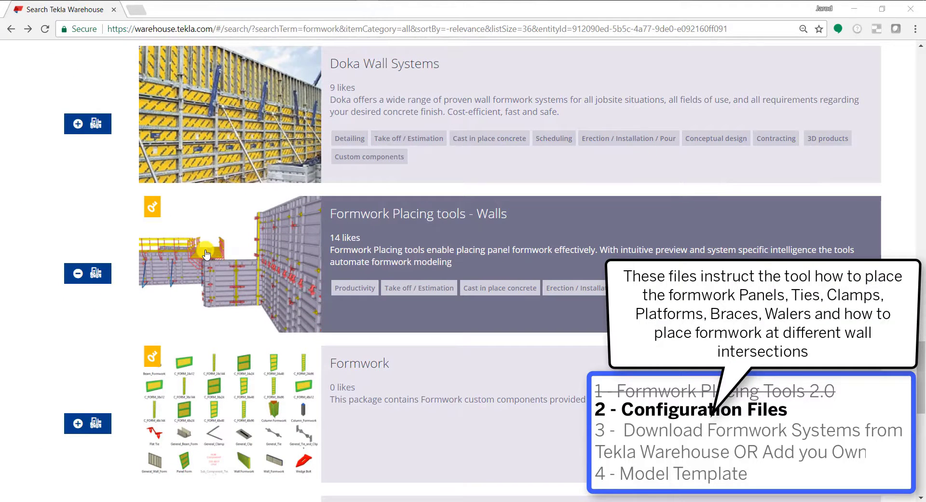
Insert the example Doka formwork configuration files 2.0 into the model and view the installed items.
{"action": "left_click", "coordinate": [238, 263]}
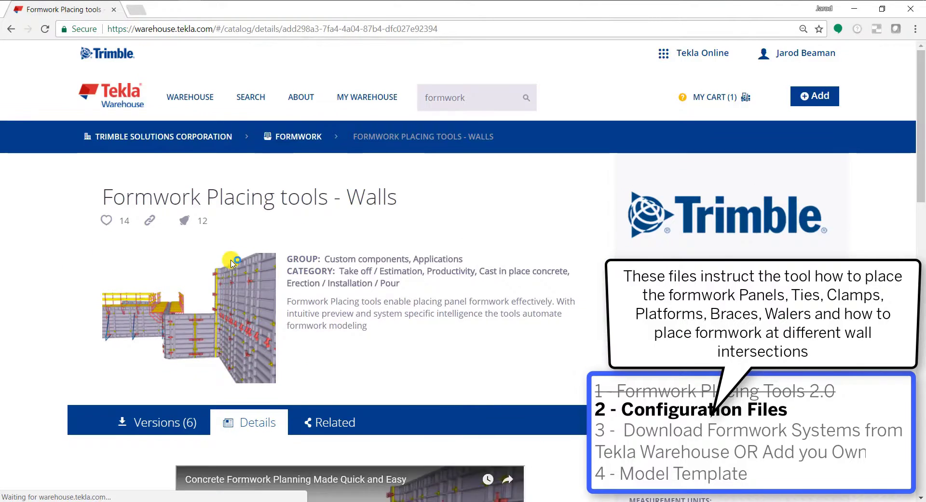
{"action": "scroll", "coordinate": [21, 258], "scroll_direction": "down", "scroll_amount": 4}
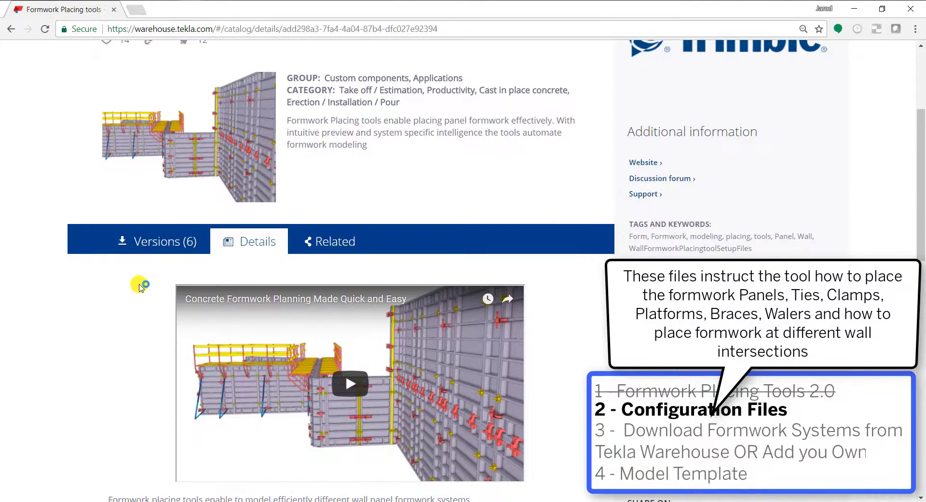
{"action": "left_click", "coordinate": [149, 243]}
{"action": "scroll", "coordinate": [56, 255], "scroll_direction": "down", "scroll_amount": 5}
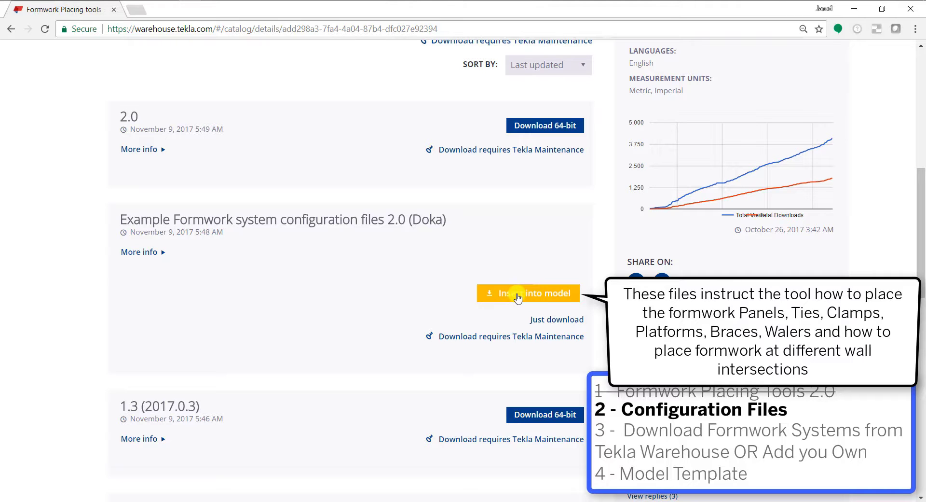
{"action": "left_click", "coordinate": [516, 295]}
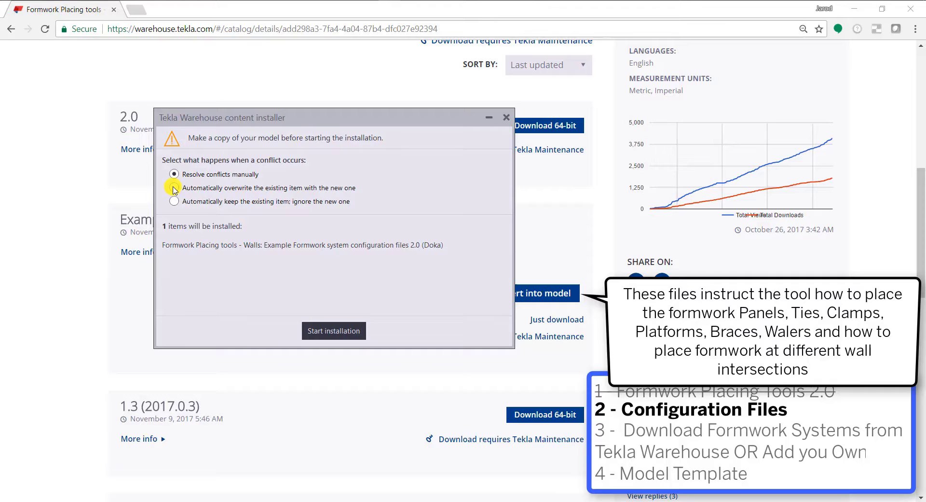
{"action": "left_click", "coordinate": [335, 332]}
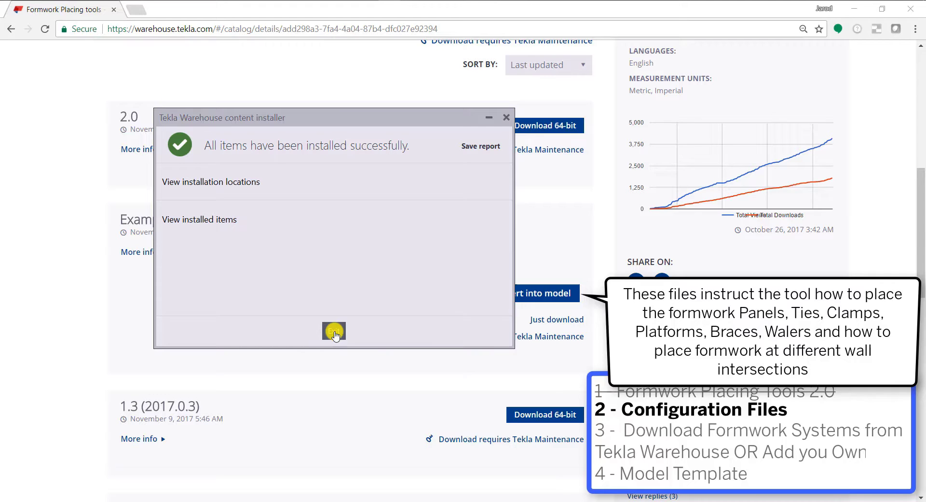
{"action": "left_click", "coordinate": [207, 223]}
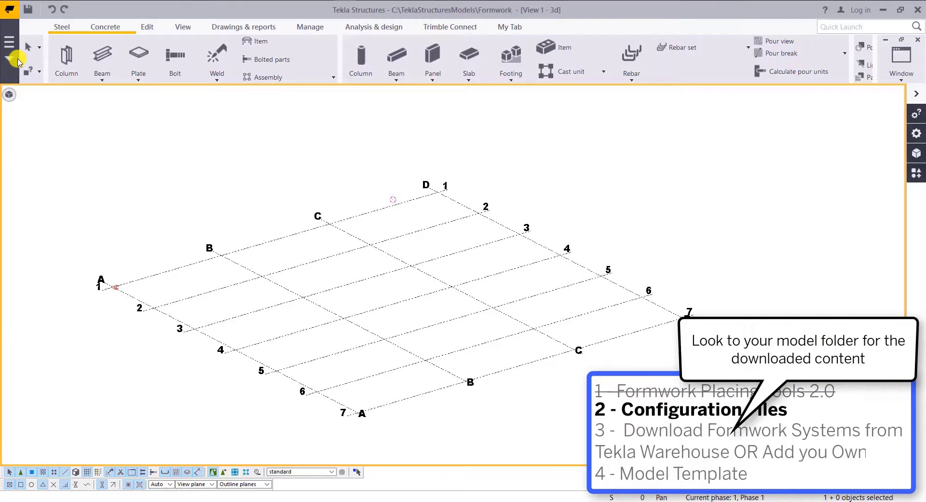
Extract Formwork tools.zip directly into the Formwork model folder, then select the new Formwork tools folder.
{"action": "left_click", "coordinate": [69, 166]}
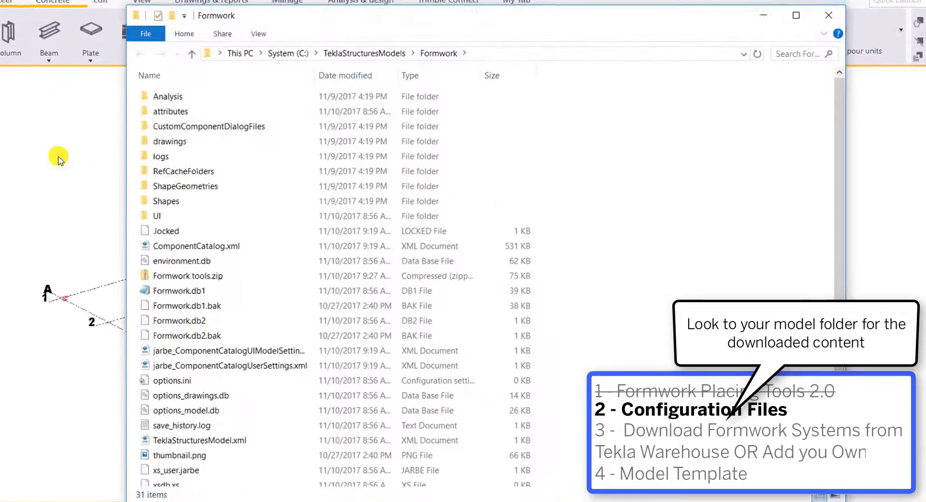
{"action": "right_click", "coordinate": [206, 279]}
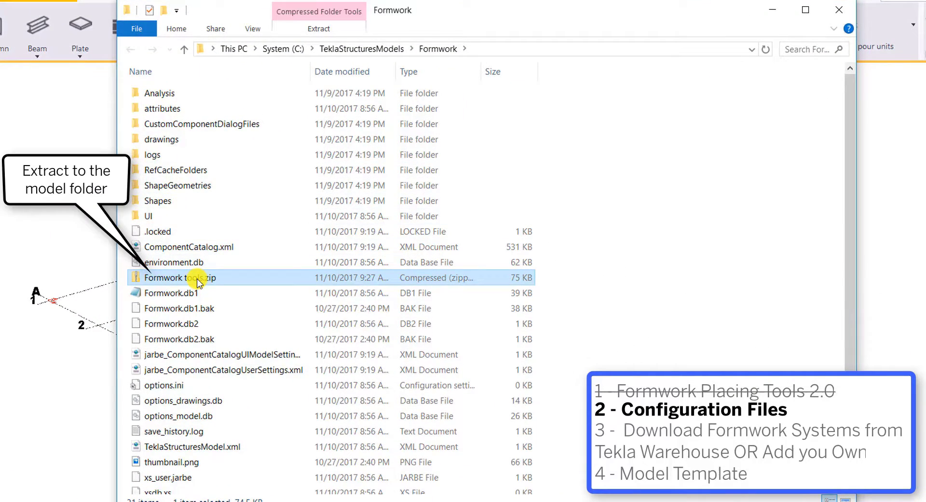
{"action": "left_click", "coordinate": [243, 328]}
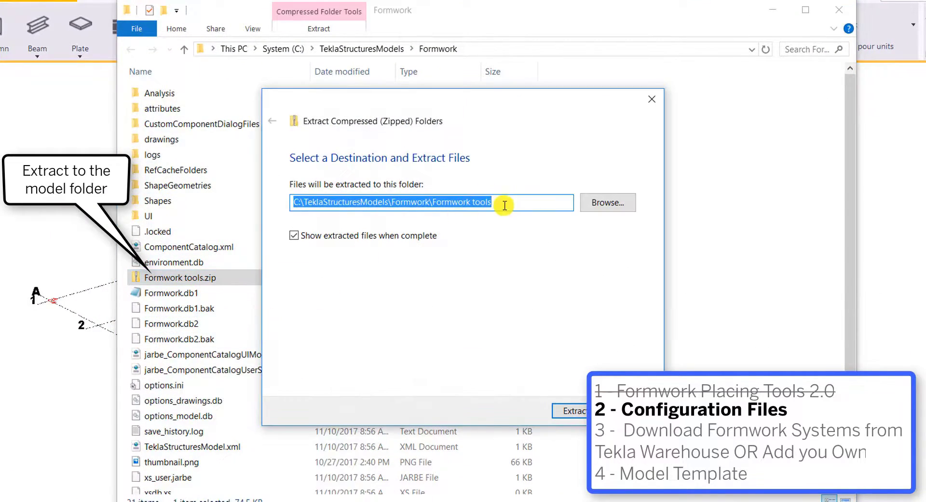
{"action": "left_click", "coordinate": [512, 201]}
{"action": "left_click_drag", "start_coordinate": [492, 204], "coordinate": [429, 198]}
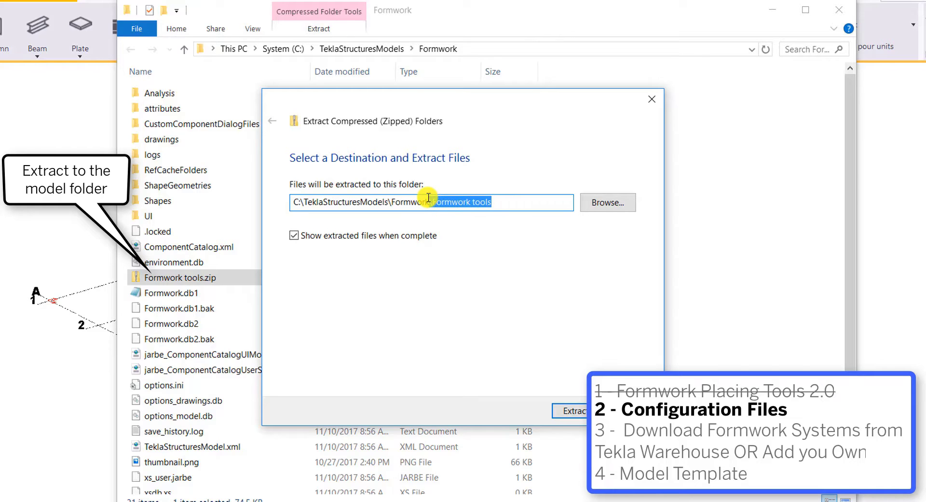
{"action": "key", "text": "BackSpace"}
{"action": "left_click", "coordinate": [605, 341]}
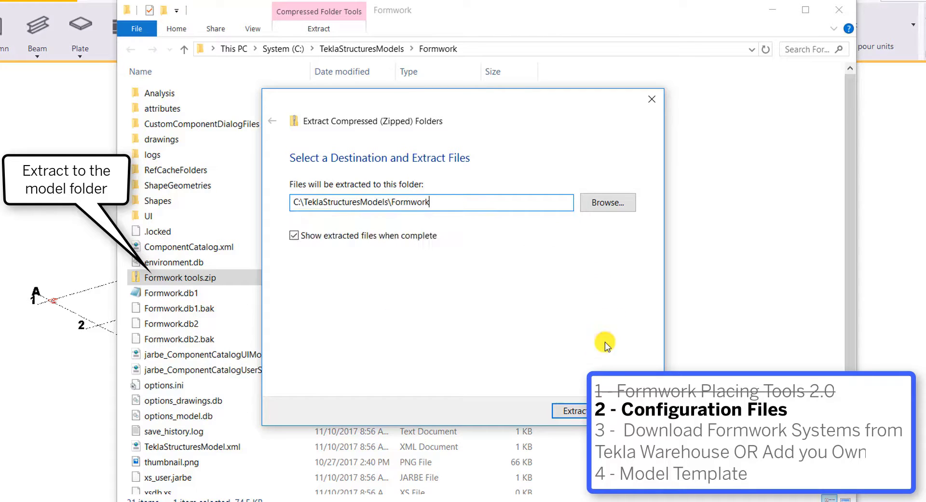
{"action": "left_click", "coordinate": [577, 409]}
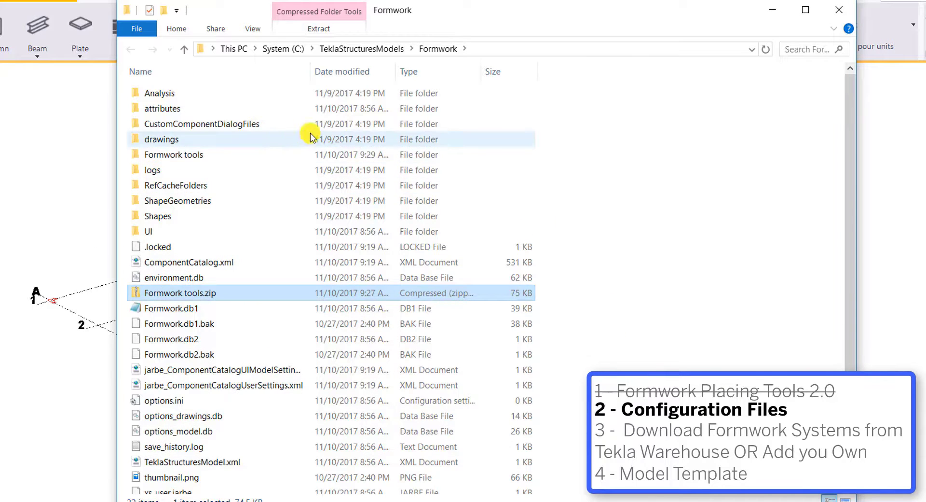
{"action": "left_click", "coordinate": [198, 156]}
Open the Formwork tools folder and set its file grouping to None.
{"action": "double_click", "coordinate": [198, 156]}
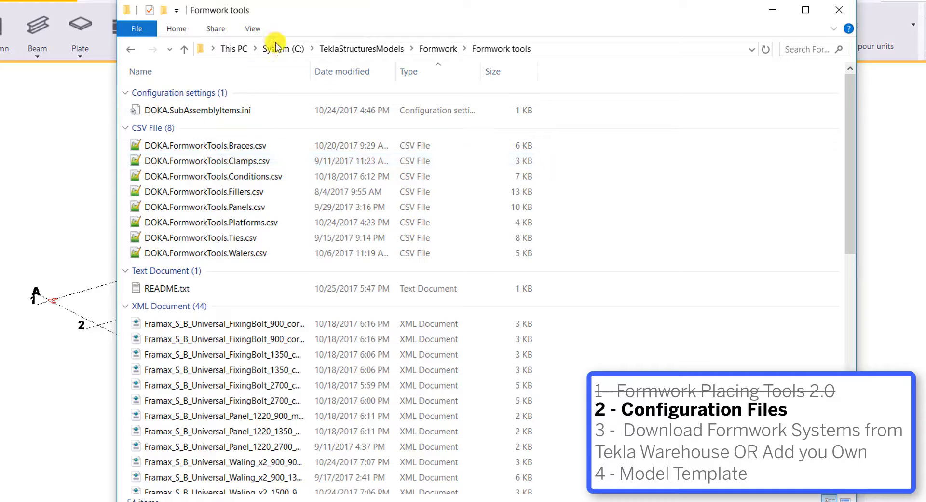
{"action": "left_click", "coordinate": [260, 30]}
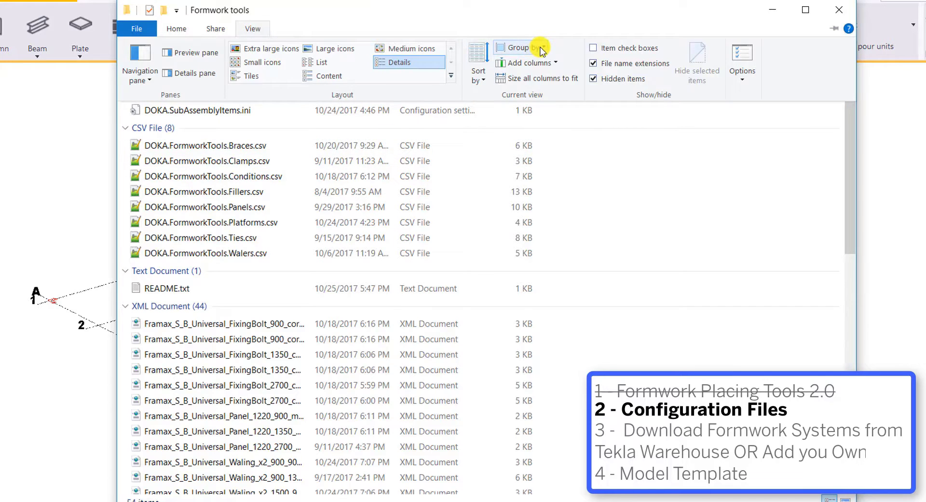
{"action": "left_click", "coordinate": [522, 47]}
{"action": "left_click", "coordinate": [528, 192]}
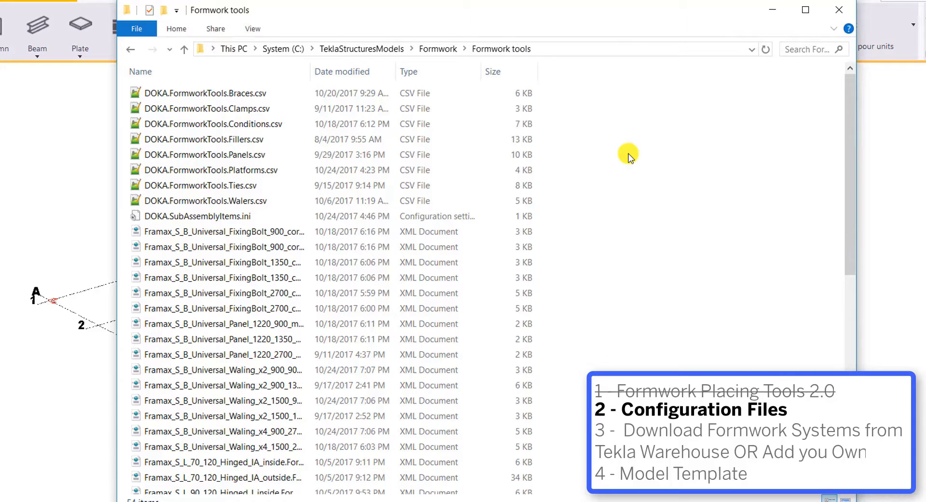
{"action": "scroll", "coordinate": [333, 280], "scroll_direction": "down", "scroll_amount": 9}
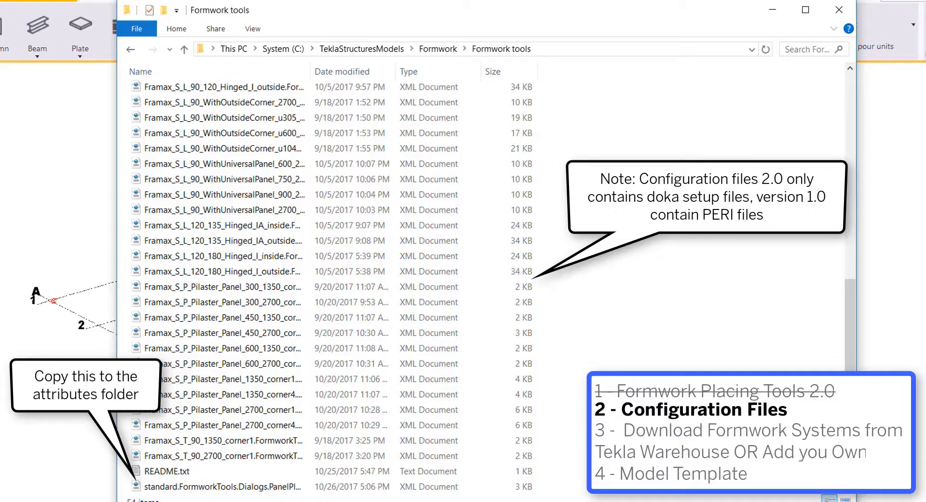
Copy the standard FormworkTools dialog XML into Formwork\attributes, then download the Doka Wall Systems package.
{"action": "right_click", "coordinate": [225, 488]}
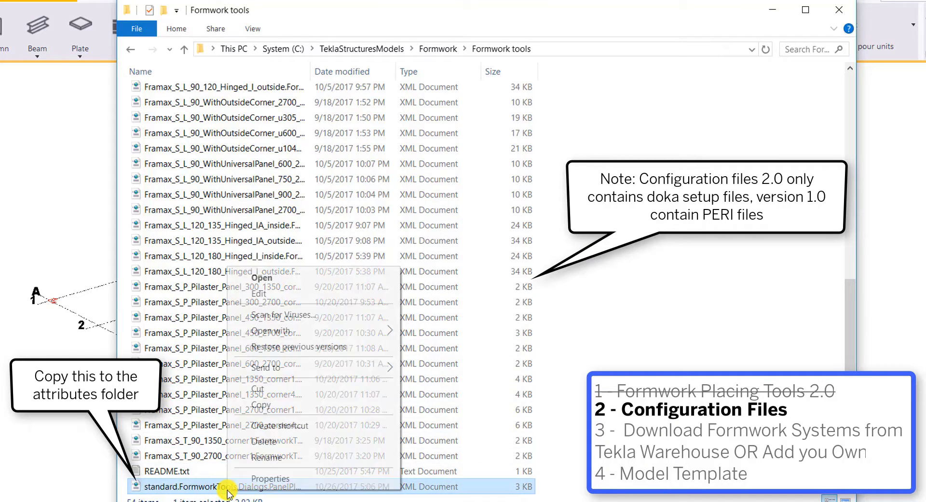
{"action": "left_click", "coordinate": [281, 407]}
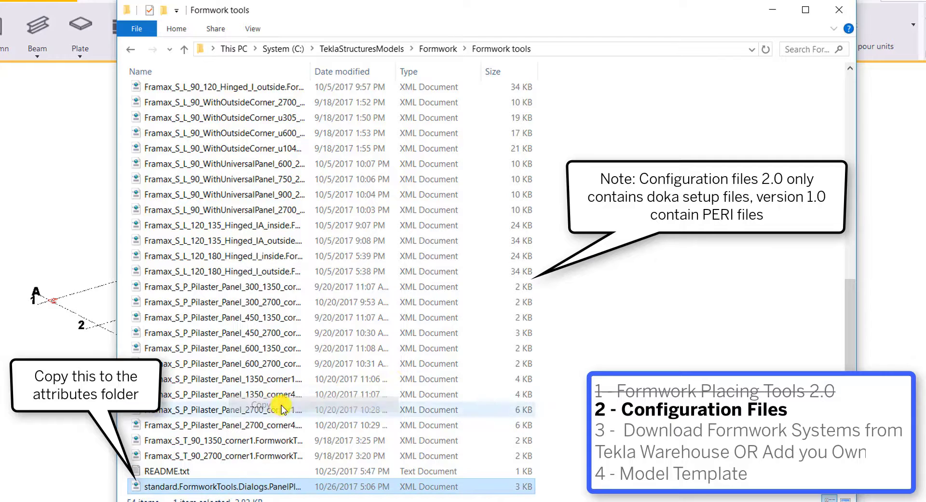
{"action": "left_click", "coordinate": [436, 49]}
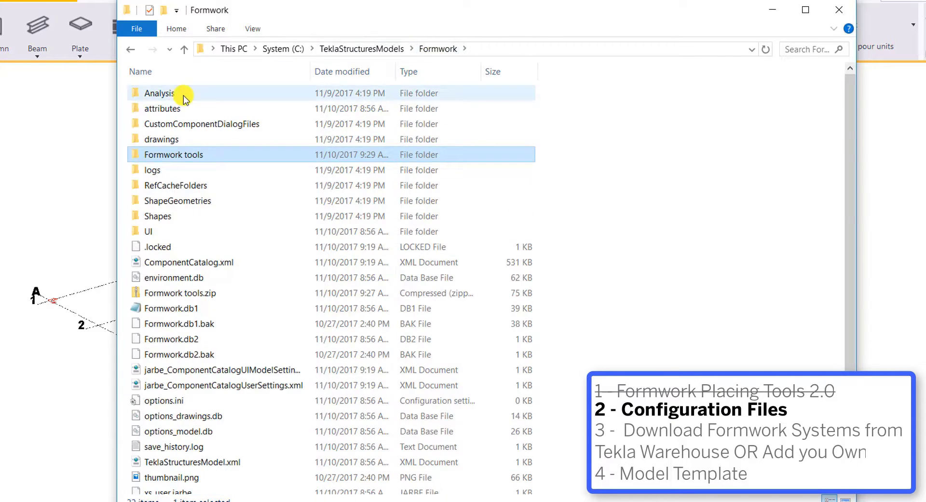
{"action": "double_click", "coordinate": [177, 106]}
{"action": "right_click", "coordinate": [202, 215]}
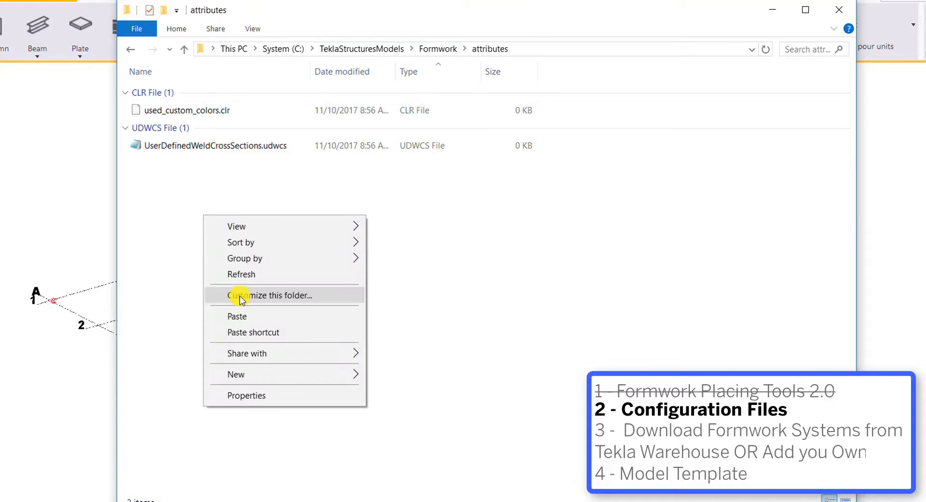
{"action": "left_click", "coordinate": [241, 312]}
{"action": "left_click", "coordinate": [211, 237]}
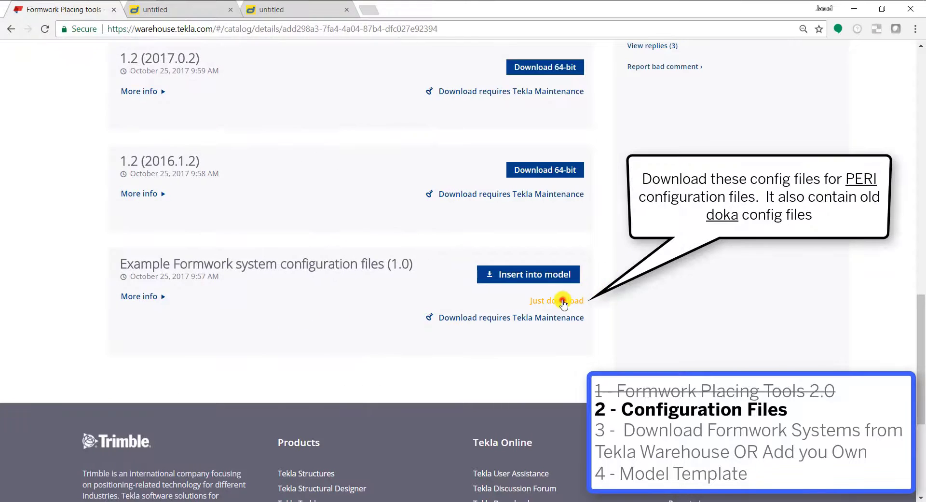
{"action": "left_click", "coordinate": [563, 302]}
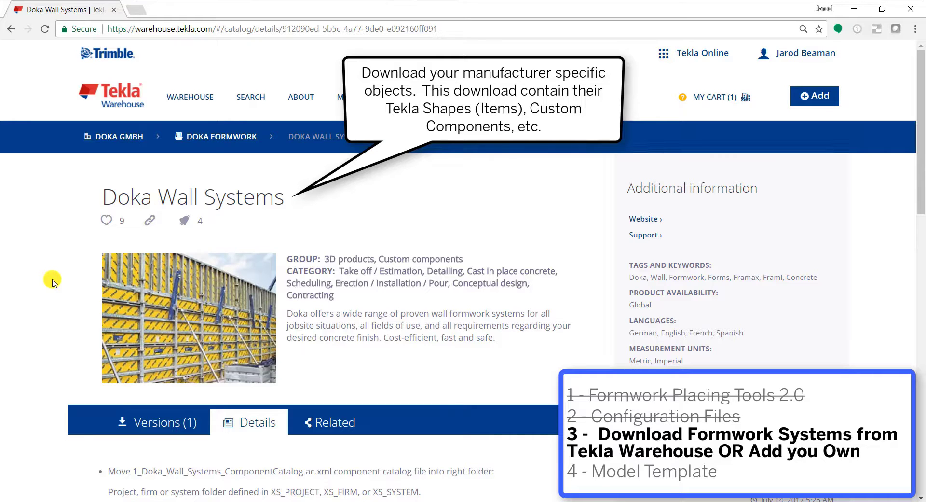
Insert Doka Wall Systems into the model with 'Automatically overwrite the existing item' selected.
{"action": "scroll", "coordinate": [52, 281], "scroll_direction": "down", "scroll_amount": 5}
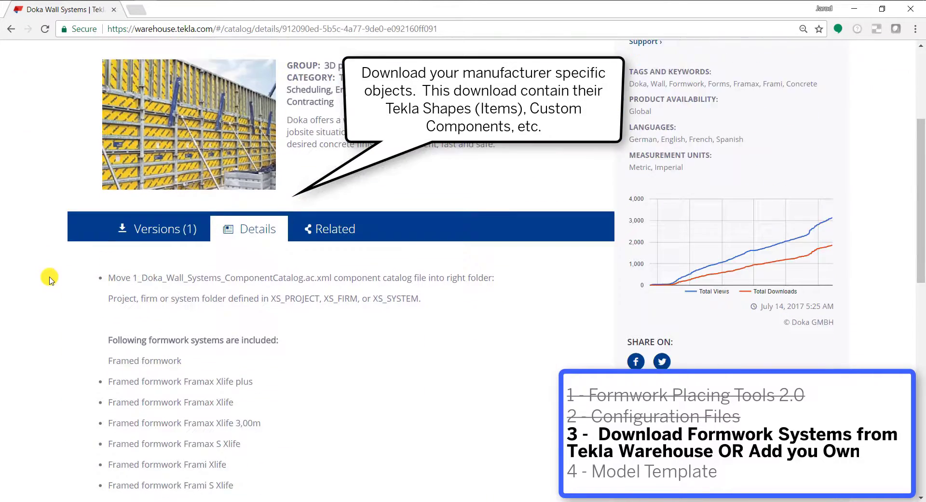
{"action": "left_click", "coordinate": [125, 181]}
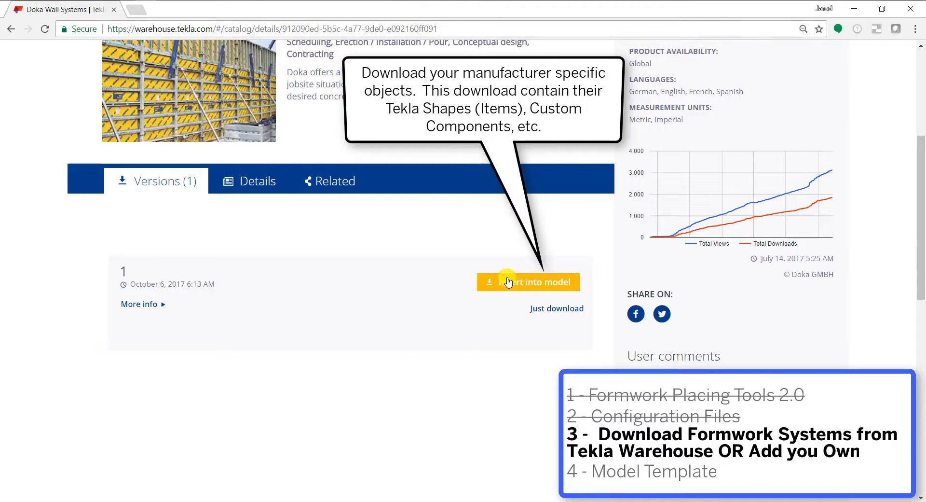
{"action": "left_click", "coordinate": [508, 282]}
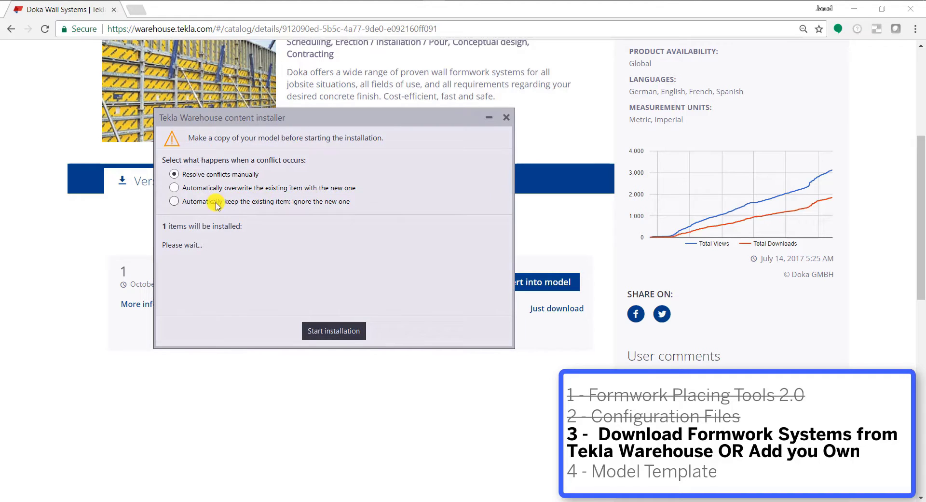
{"action": "left_click", "coordinate": [174, 187]}
{"action": "left_click", "coordinate": [334, 331]}
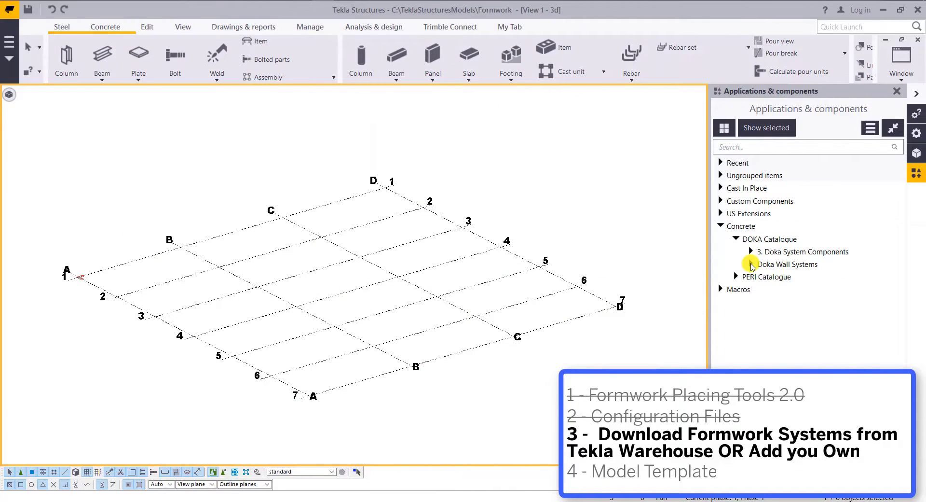
Expand Doka Wall Systems and browse the Framax S Xlife and Frami S Xlife framed formwork groups.
{"action": "left_click", "coordinate": [751, 265]}
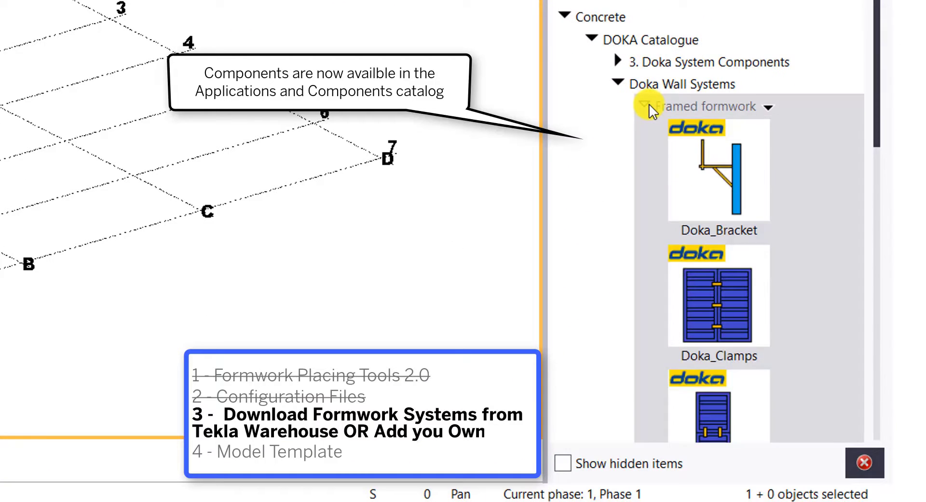
{"action": "scroll", "coordinate": [650, 104], "scroll_direction": "down", "scroll_amount": 10}
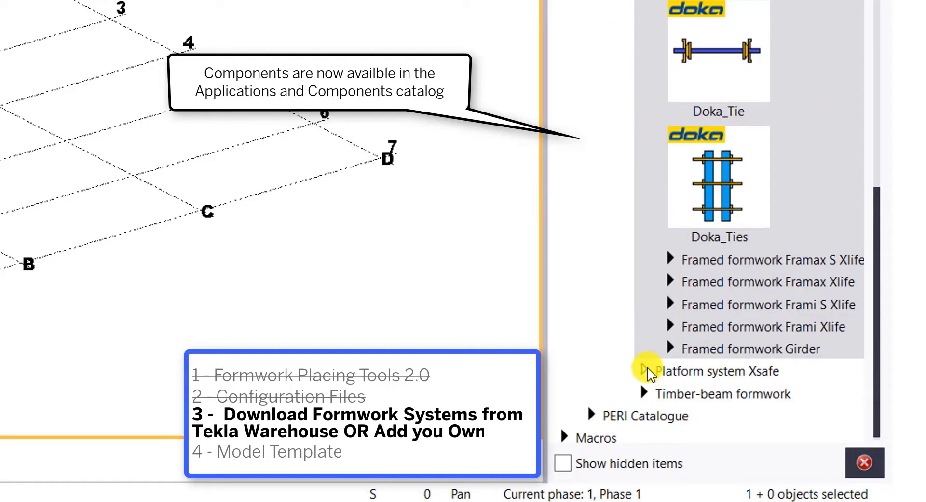
{"action": "left_click", "coordinate": [670, 258]}
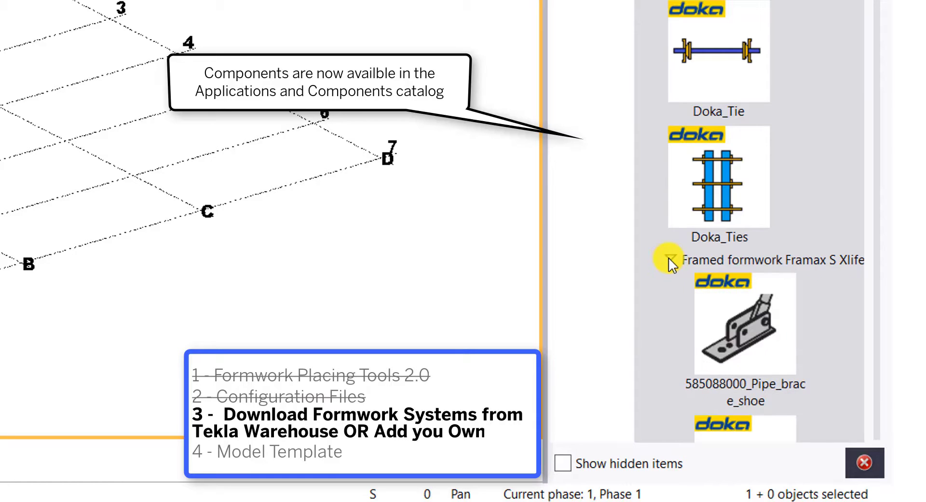
{"action": "left_click", "coordinate": [670, 258]}
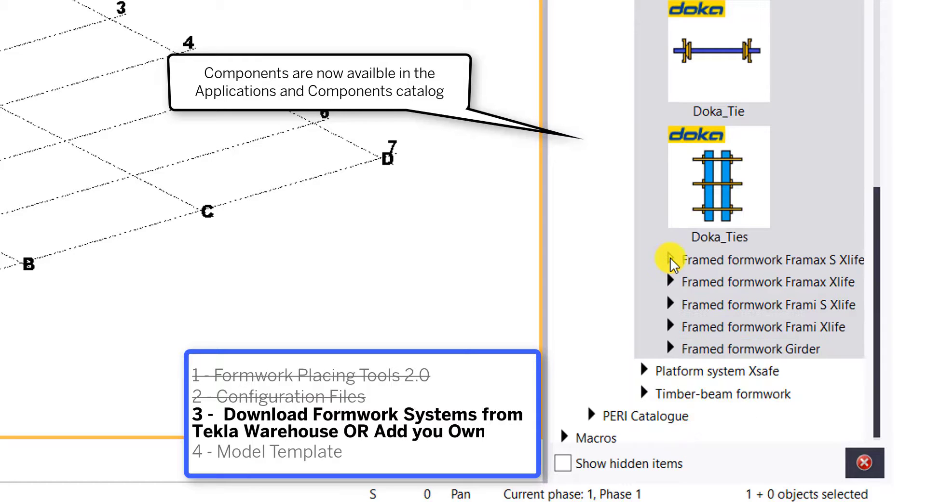
{"action": "left_click", "coordinate": [671, 303]}
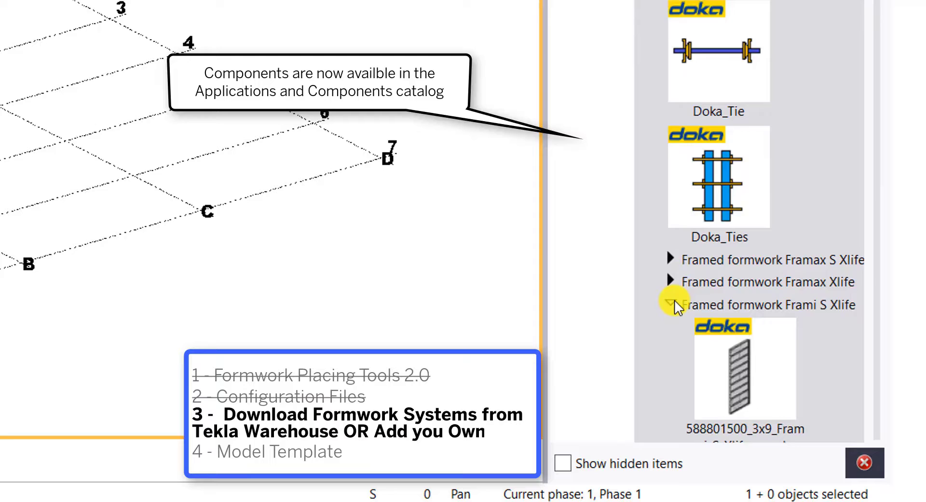
{"action": "scroll", "coordinate": [675, 299], "scroll_direction": "down", "scroll_amount": 15}
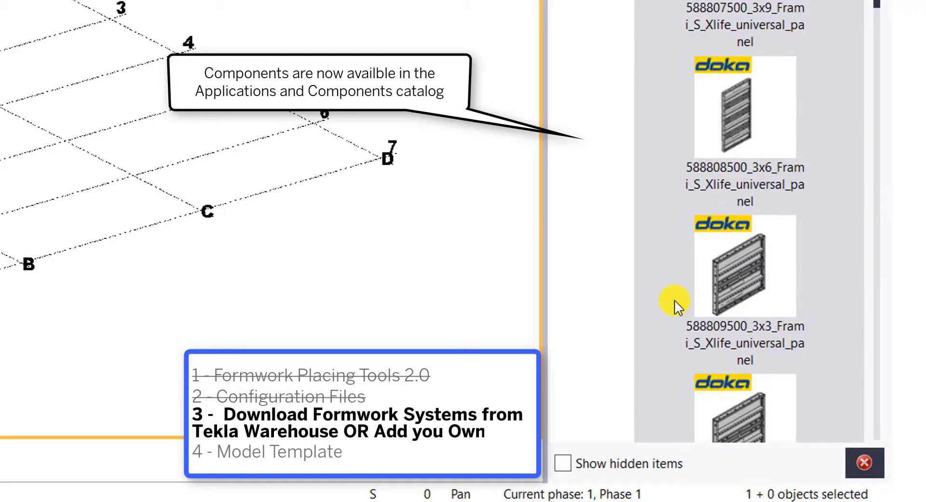
{"action": "scroll", "coordinate": [675, 299], "scroll_direction": "up", "scroll_amount": 15}
{"action": "scroll", "coordinate": [674, 299], "scroll_direction": "down", "scroll_amount": 5}
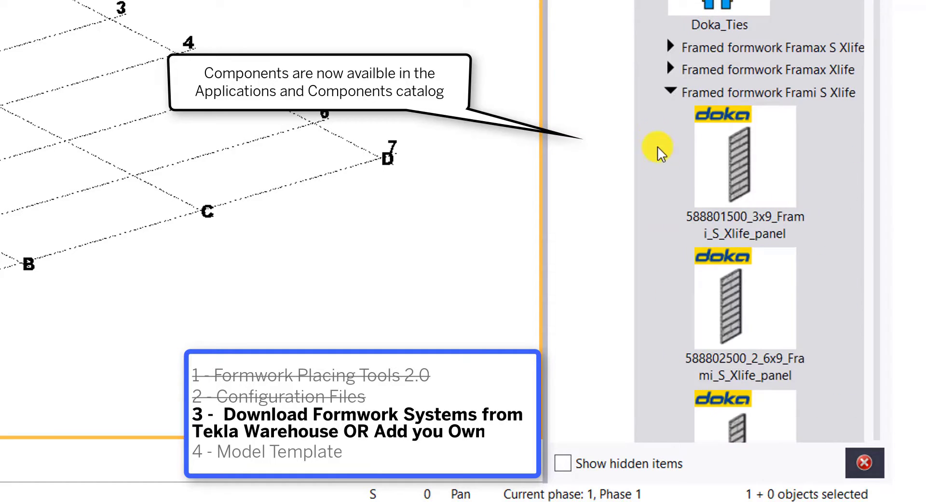
{"action": "left_click", "coordinate": [671, 92]}
{"action": "scroll", "coordinate": [678, 147], "scroll_direction": "up", "scroll_amount": 10}
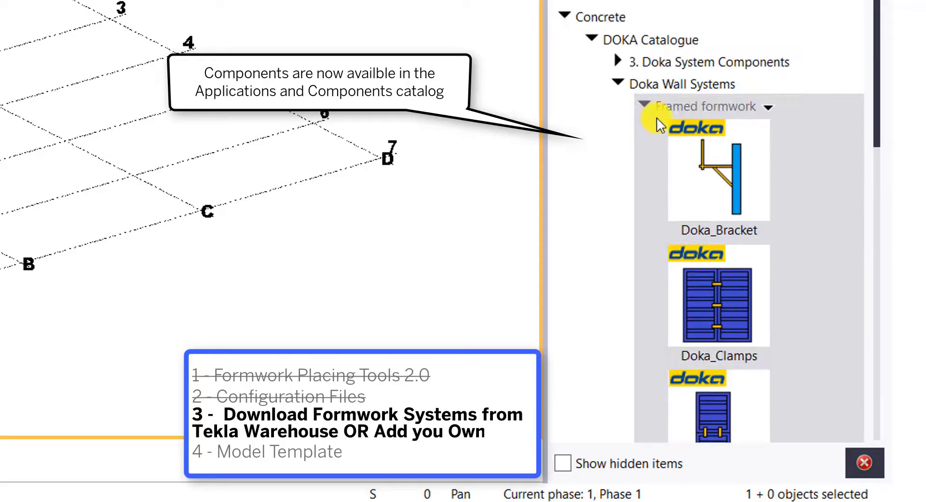
{"action": "left_click", "coordinate": [644, 104]}
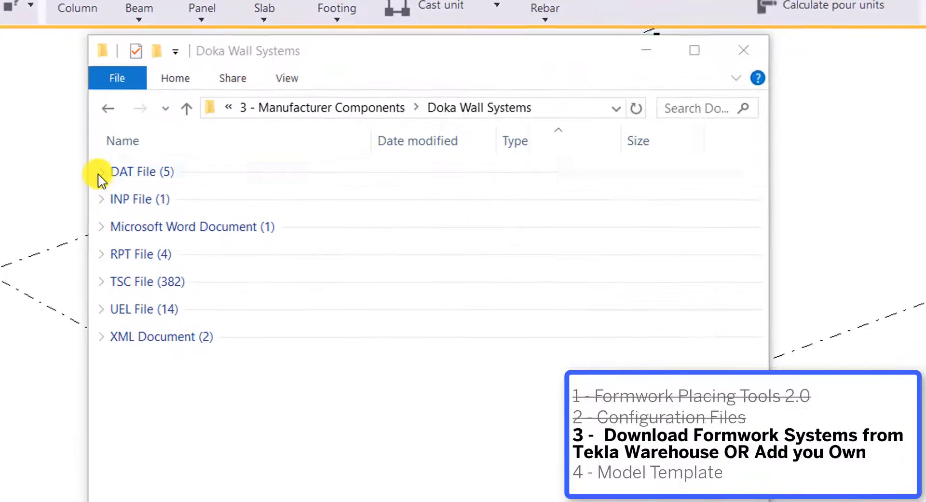
Review the Doka Wall Systems DAT, INP, Word document and RPT file groups.
{"action": "left_click", "coordinate": [102, 173]}
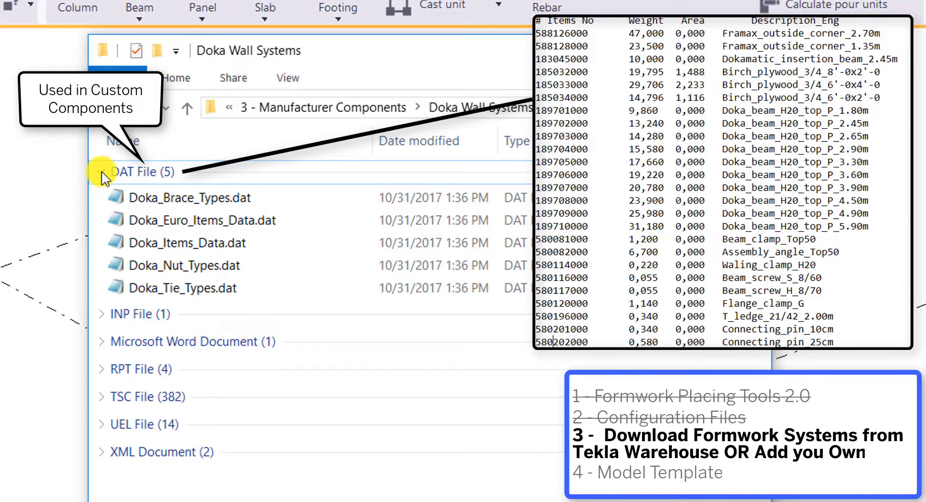
{"action": "left_click", "coordinate": [101, 171]}
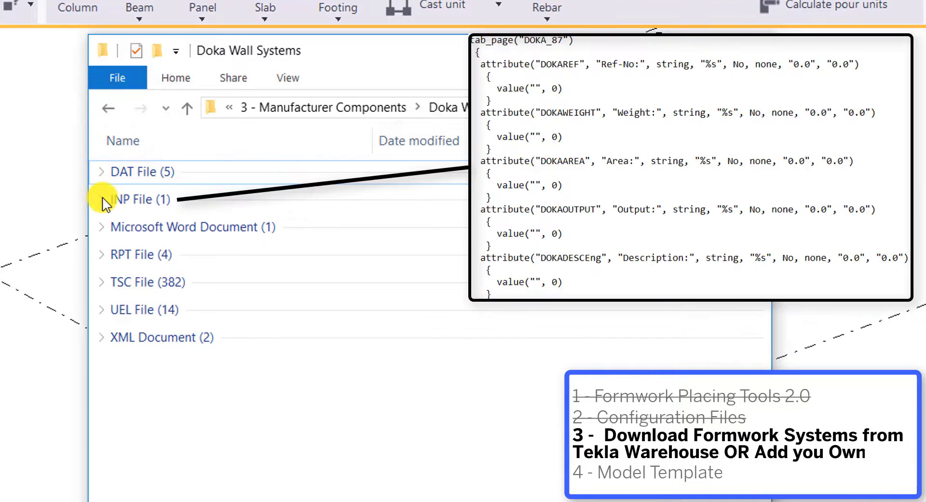
{"action": "left_click", "coordinate": [103, 198]}
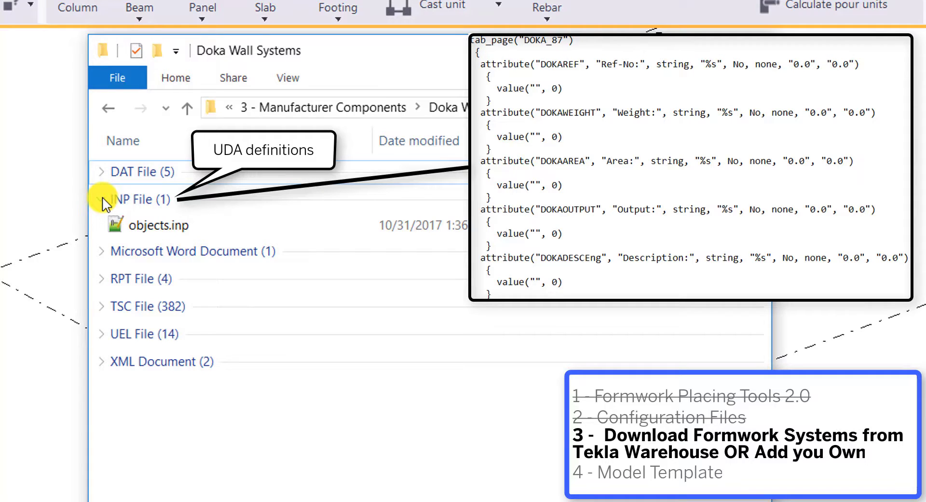
{"action": "left_click", "coordinate": [102, 199]}
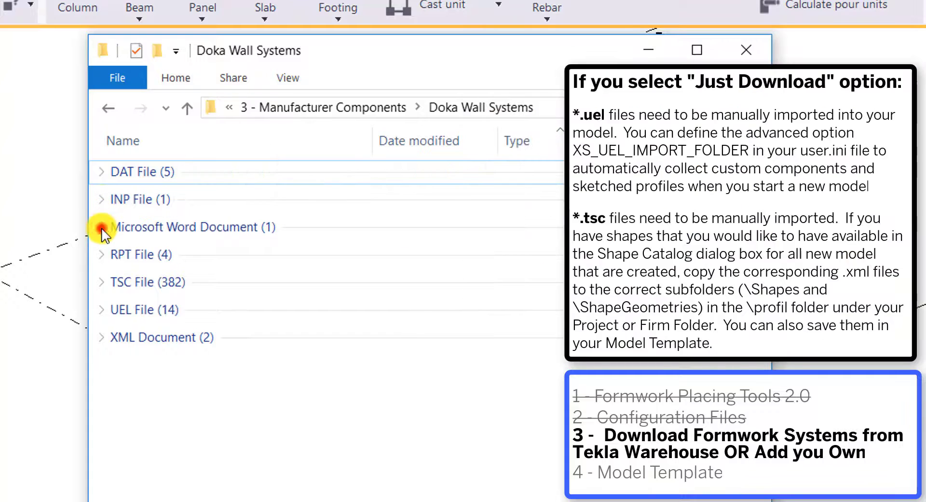
{"action": "left_click", "coordinate": [101, 227]}
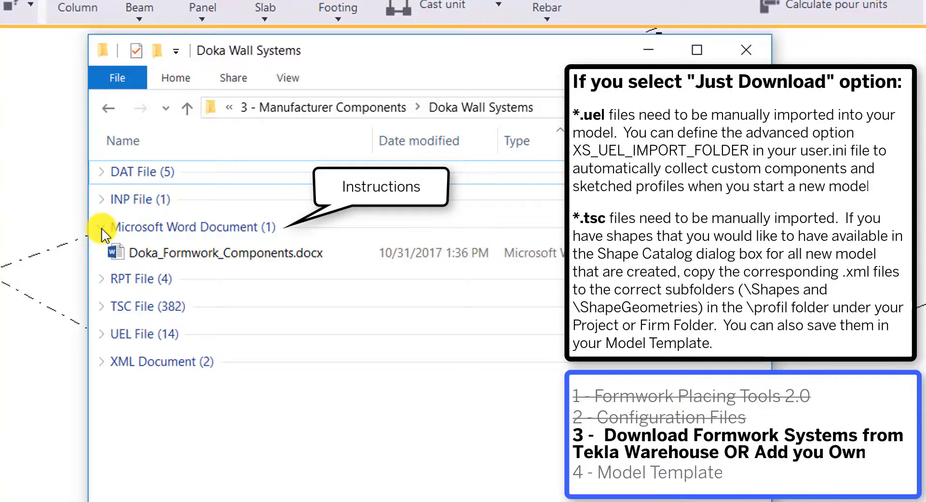
{"action": "left_click", "coordinate": [102, 228]}
{"action": "left_click", "coordinate": [104, 254]}
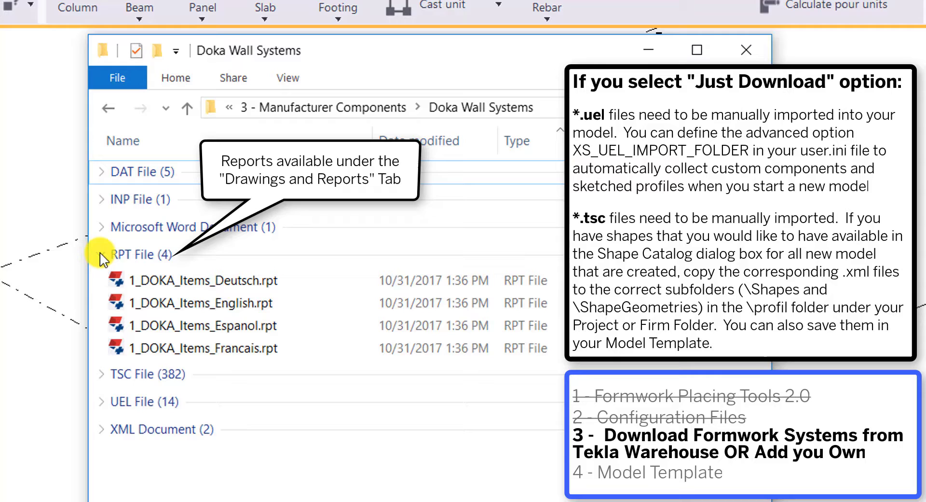
{"action": "left_click", "coordinate": [102, 254]}
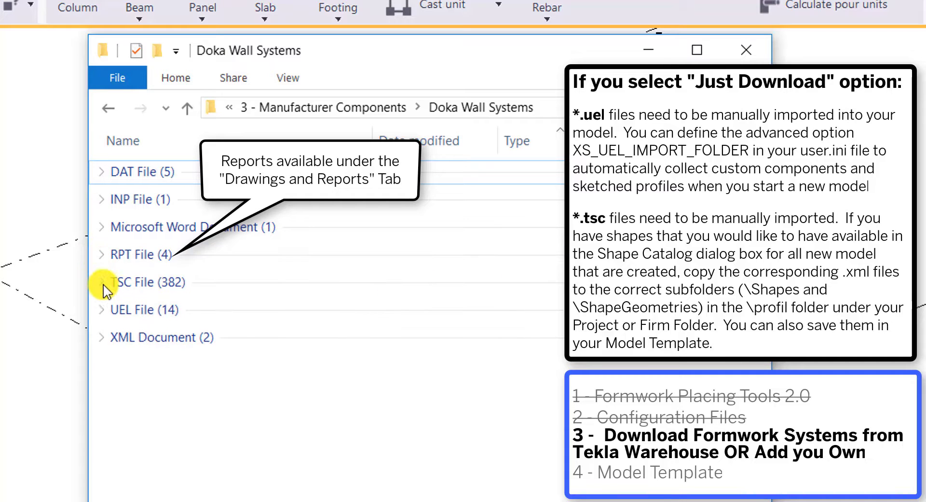
Review the 382 TSC shape files, 14 UEL component files and two XML catalog files.
{"action": "left_click", "coordinate": [103, 282]}
{"action": "scroll", "coordinate": [101, 285], "scroll_direction": "down", "scroll_amount": 7}
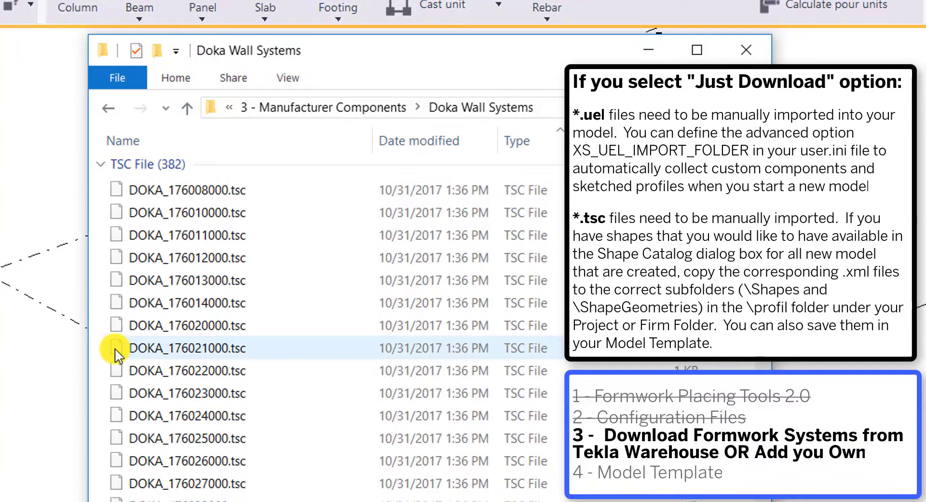
{"action": "scroll", "coordinate": [115, 354], "scroll_direction": "up", "scroll_amount": 2}
{"action": "scroll", "coordinate": [115, 348], "scroll_direction": "up", "scroll_amount": 5}
{"action": "left_click", "coordinate": [103, 283]}
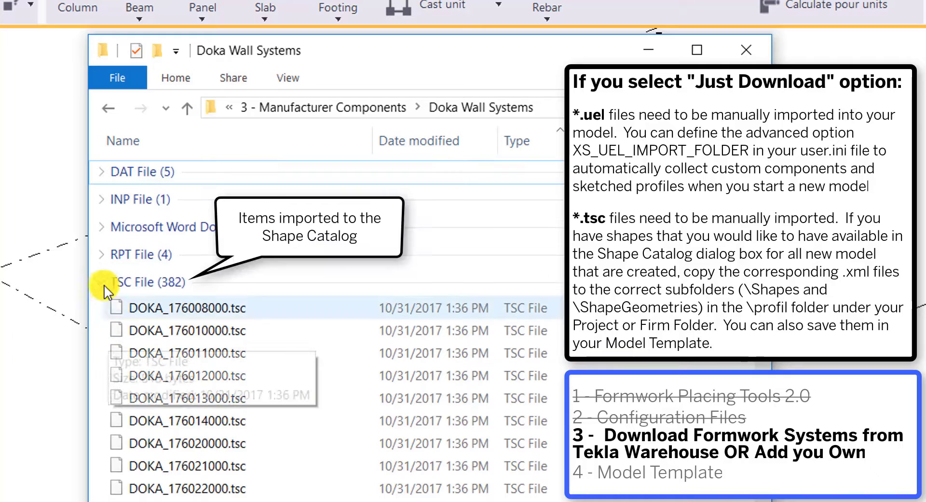
{"action": "left_click", "coordinate": [102, 311]}
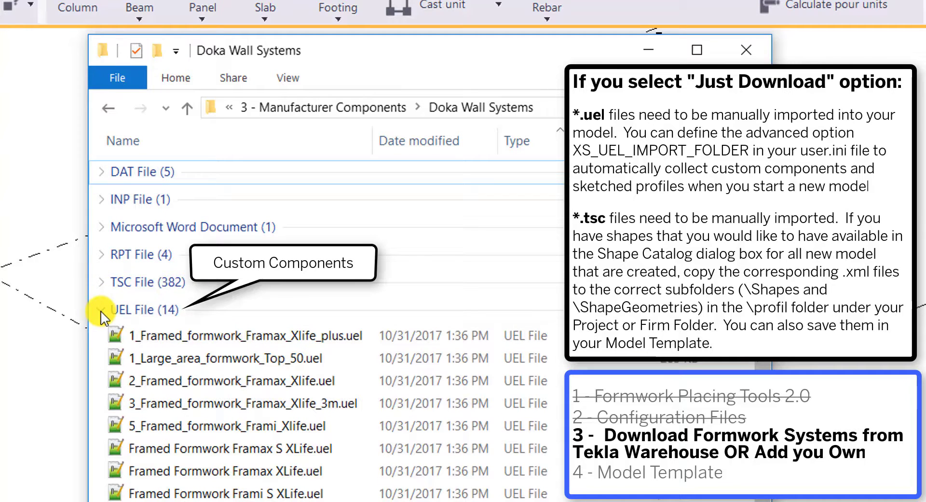
{"action": "scroll", "coordinate": [103, 311], "scroll_direction": "down", "scroll_amount": 1}
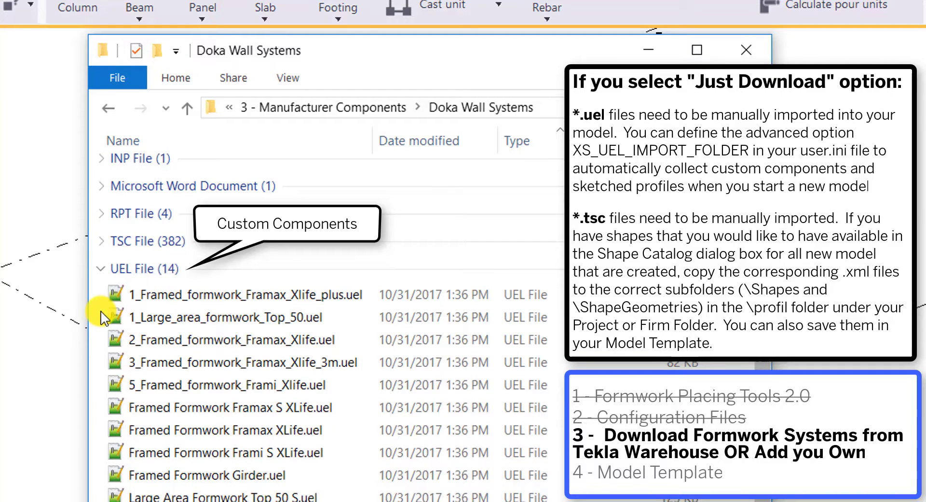
{"action": "left_click", "coordinate": [101, 270]}
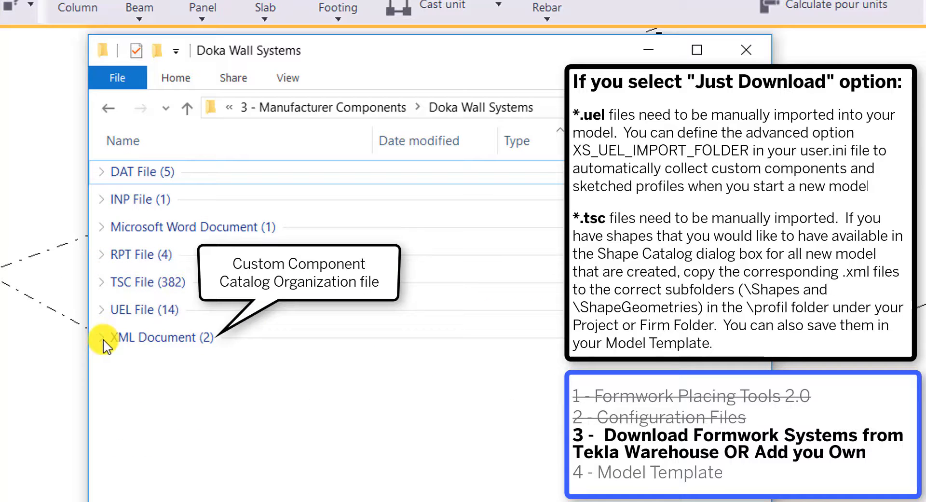
{"action": "left_click", "coordinate": [103, 338]}
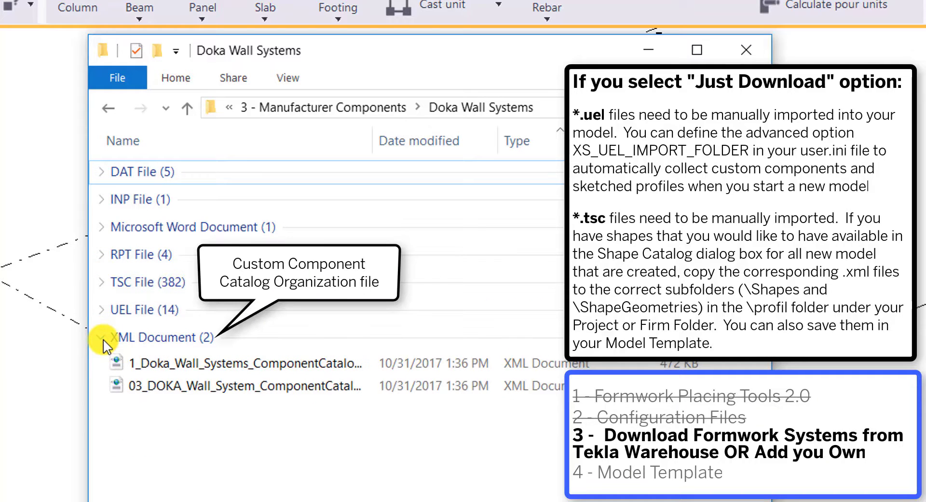
{"action": "left_click", "coordinate": [103, 338]}
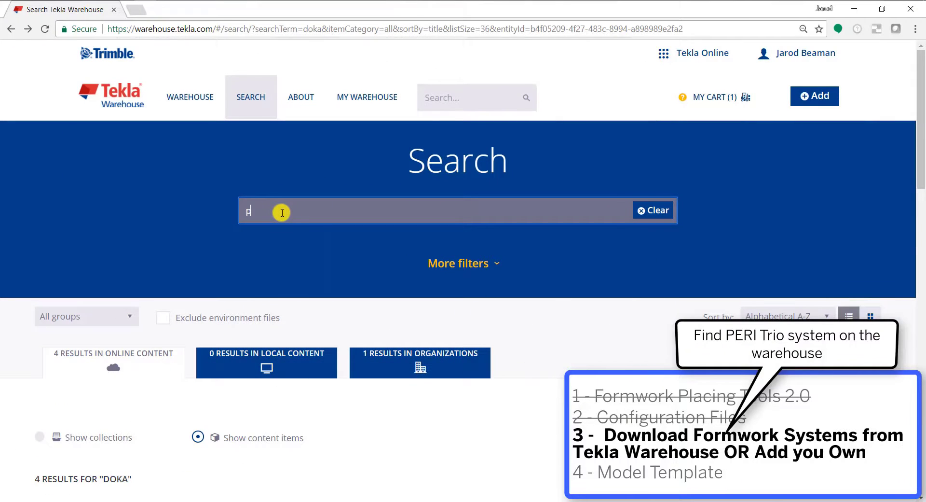
Search the Warehouse for 'peri' and install PERI TRIO, automatically overwriting existing items.
{"action": "key", "text": "Return"}
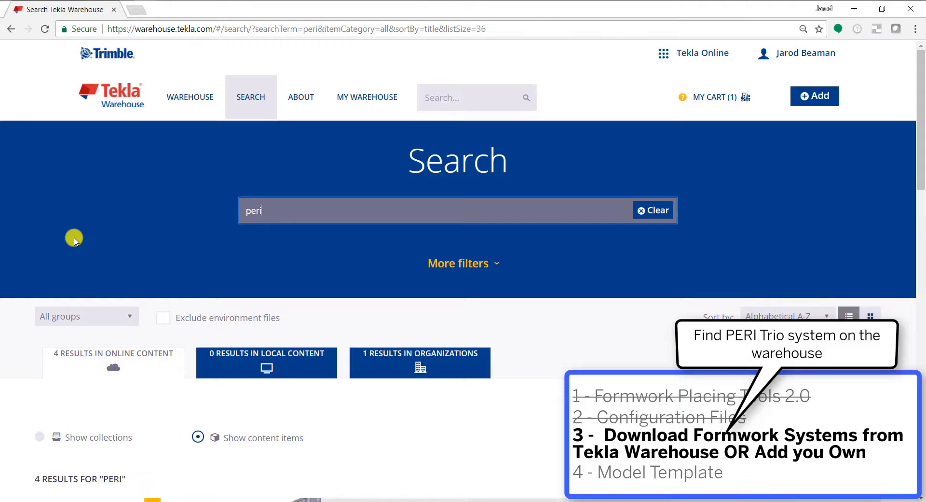
{"action": "scroll", "coordinate": [4, 279], "scroll_direction": "down", "scroll_amount": 15}
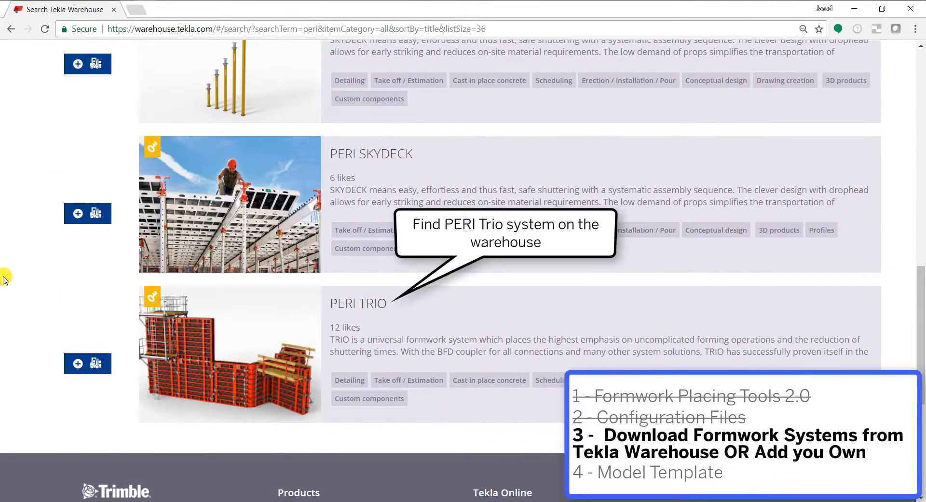
{"action": "left_click", "coordinate": [229, 356]}
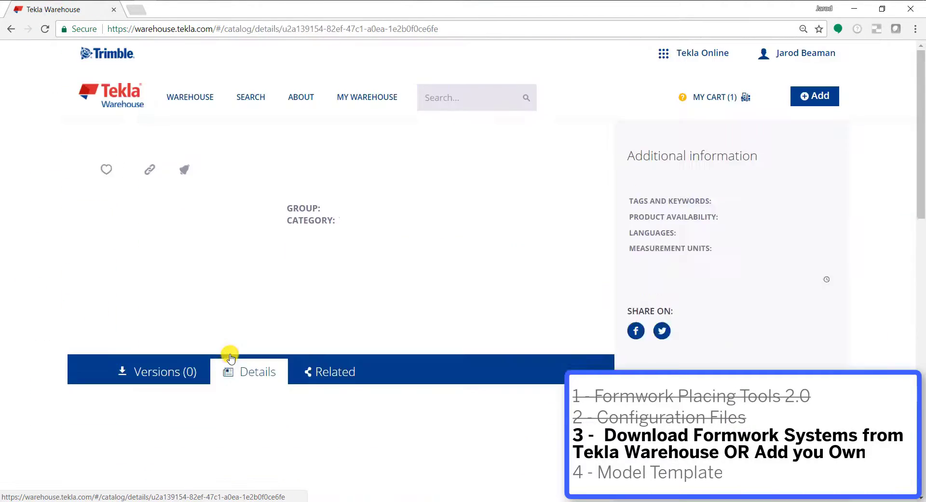
{"action": "left_click", "coordinate": [133, 421]}
{"action": "scroll", "coordinate": [58, 361], "scroll_direction": "down", "scroll_amount": 7}
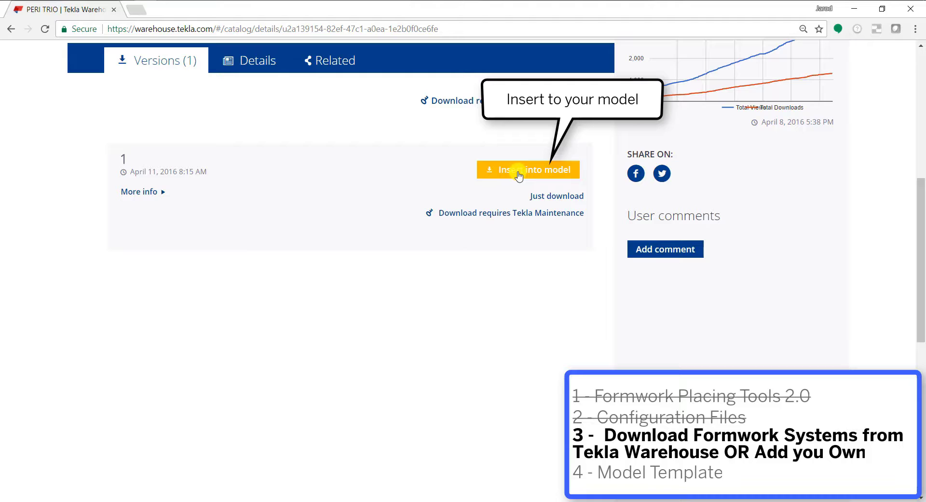
{"action": "left_click", "coordinate": [519, 177]}
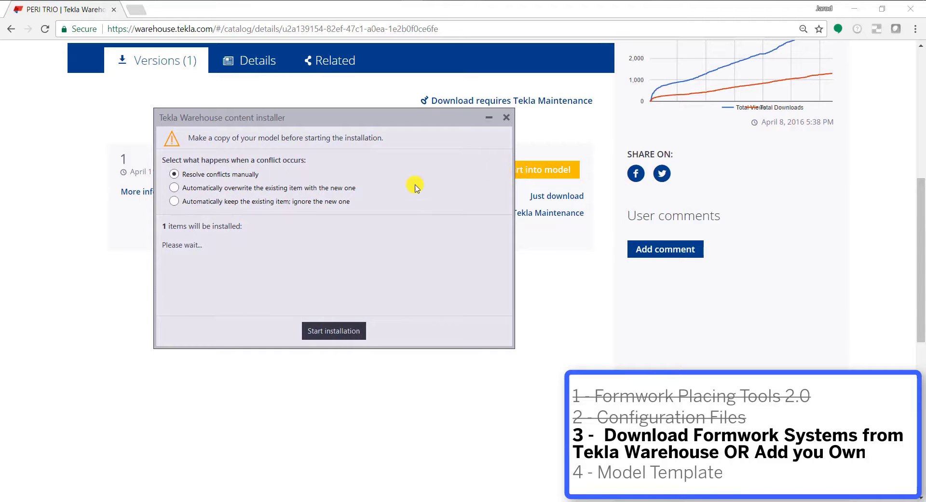
{"action": "left_click", "coordinate": [174, 188]}
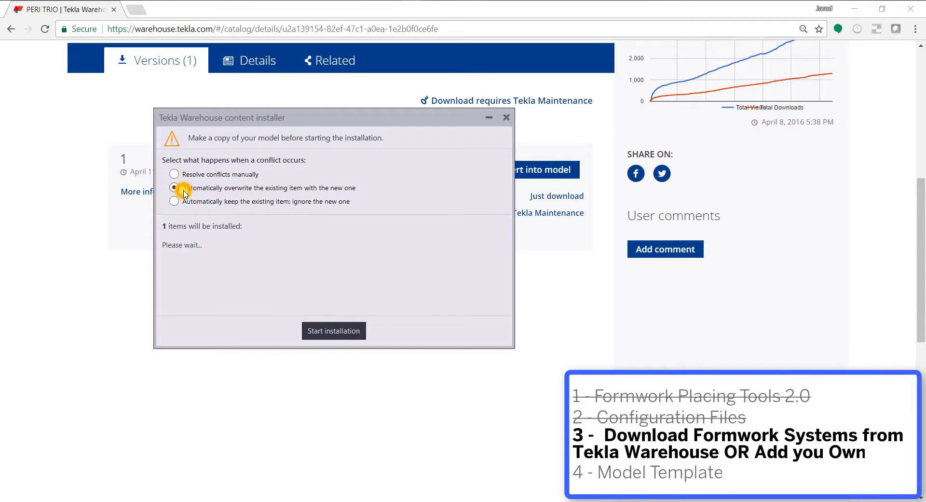
{"action": "left_click", "coordinate": [322, 333]}
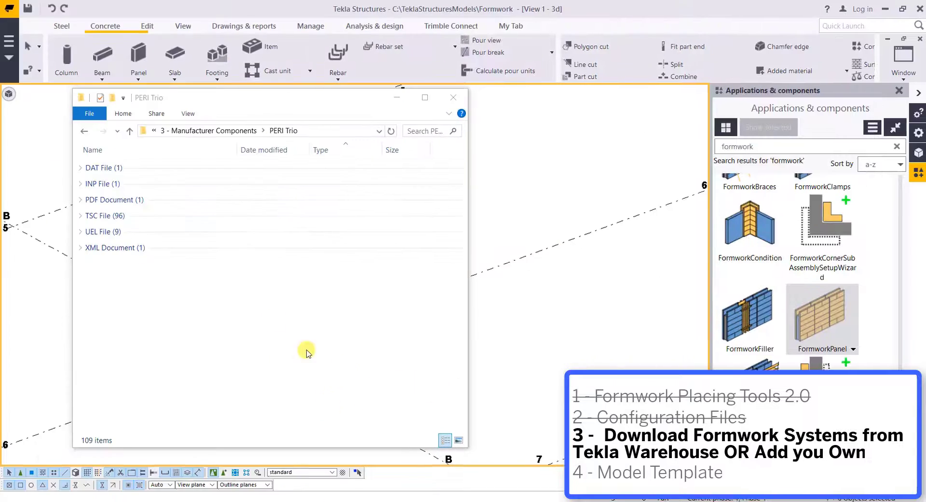
Rename the PERI attribute file objects.inp to objects_peri.inp.
{"action": "left_click", "coordinate": [80, 168]}
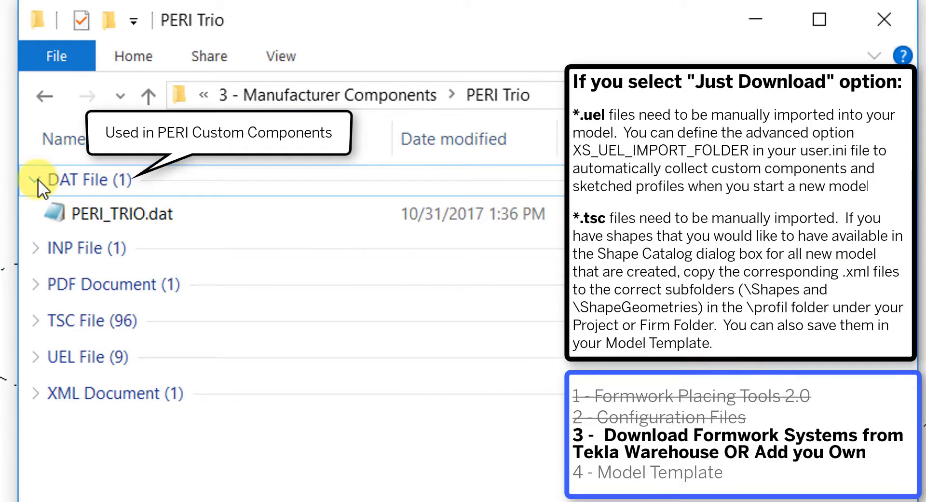
{"action": "left_click", "coordinate": [35, 180]}
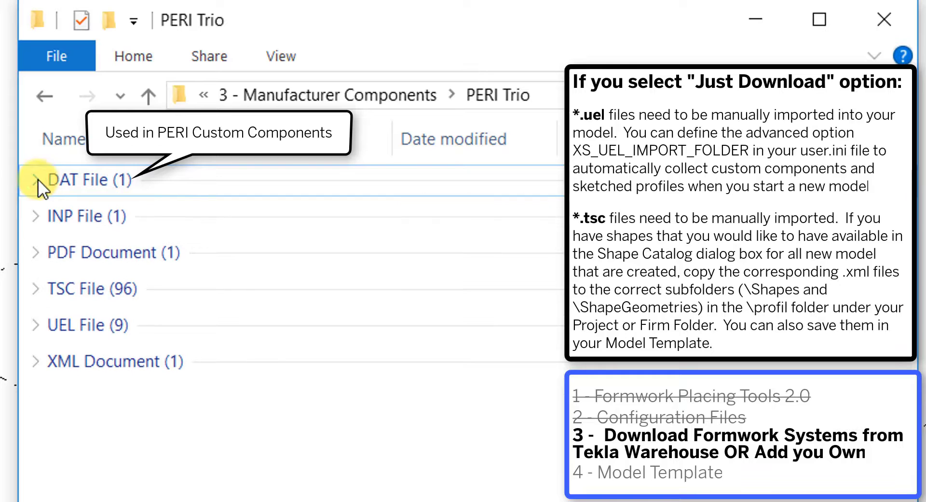
{"action": "left_click", "coordinate": [37, 215]}
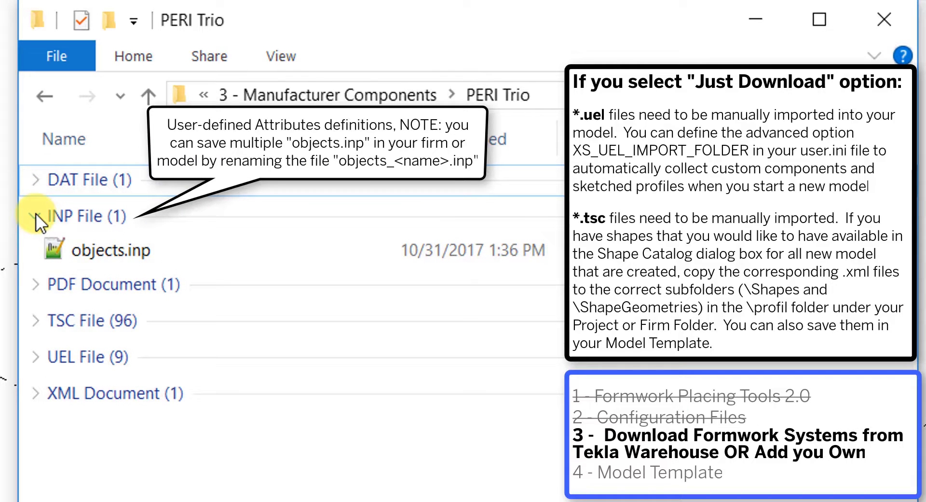
{"action": "right_click", "coordinate": [131, 250]}
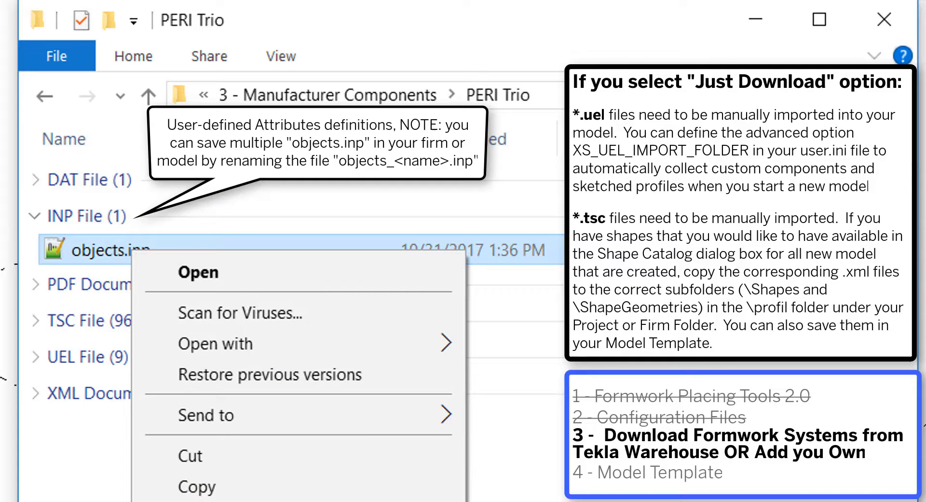
{"action": "key", "text": "m"}
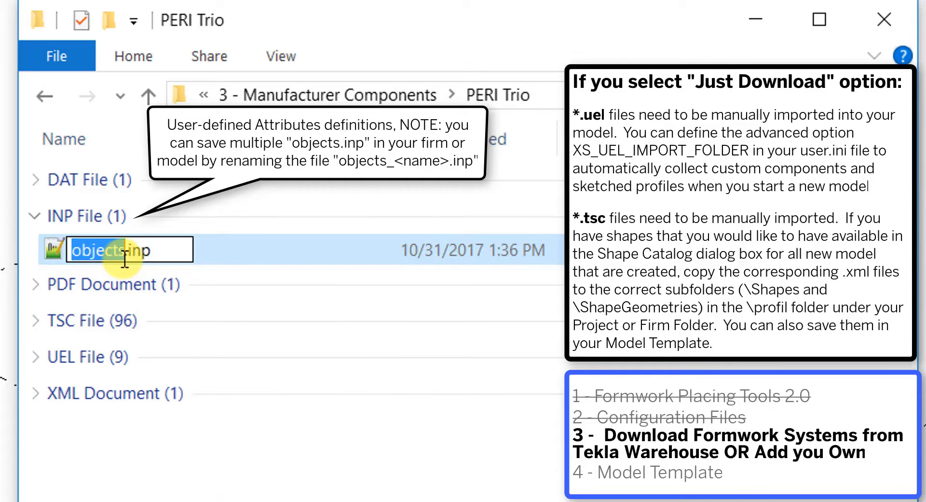
{"action": "left_click", "coordinate": [127, 249]}
{"action": "type", "text": "_peri"}
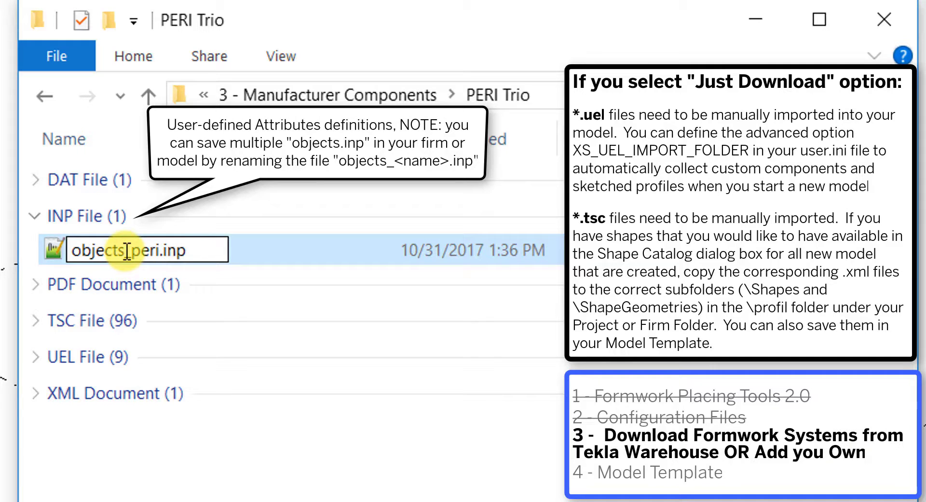
{"action": "key", "text": "Return"}
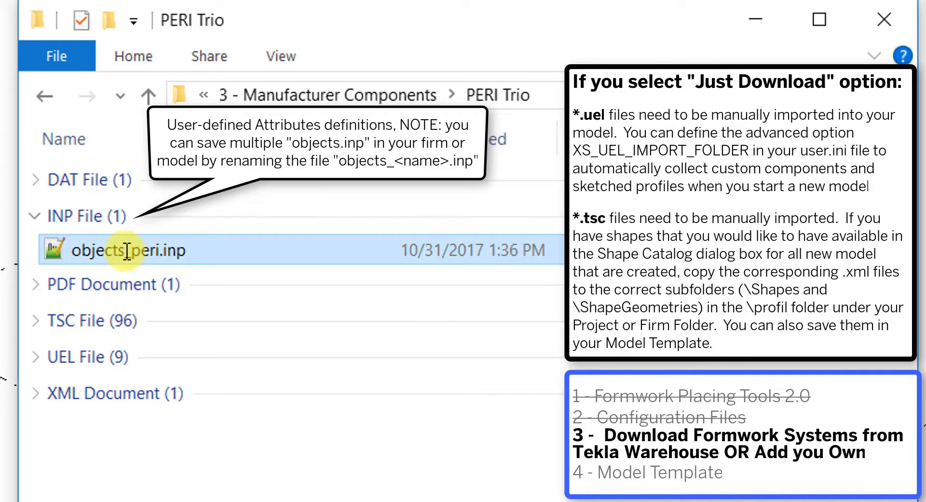
Browse the PDF, TSC and UEL groups, then select 03_TRIO_ComponentCatalog.ac.xml under XML Document.
{"action": "left_click", "coordinate": [14, 291]}
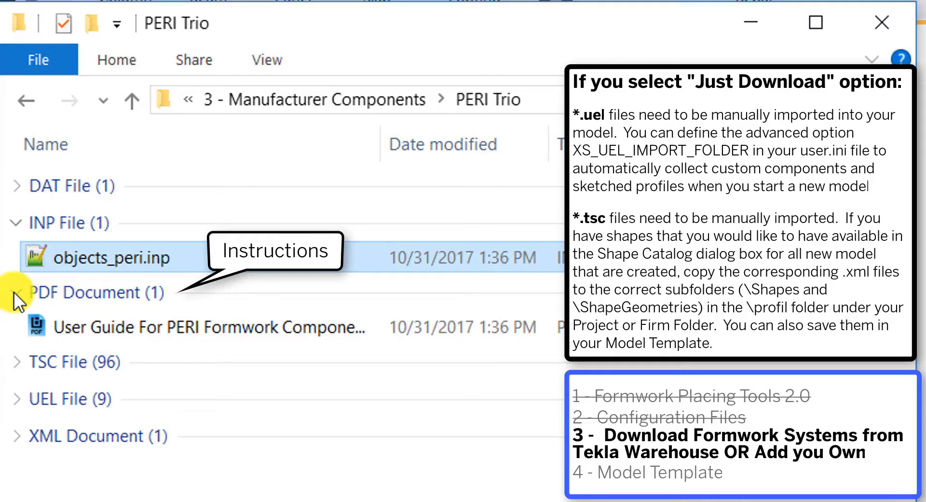
{"action": "left_click", "coordinate": [14, 291]}
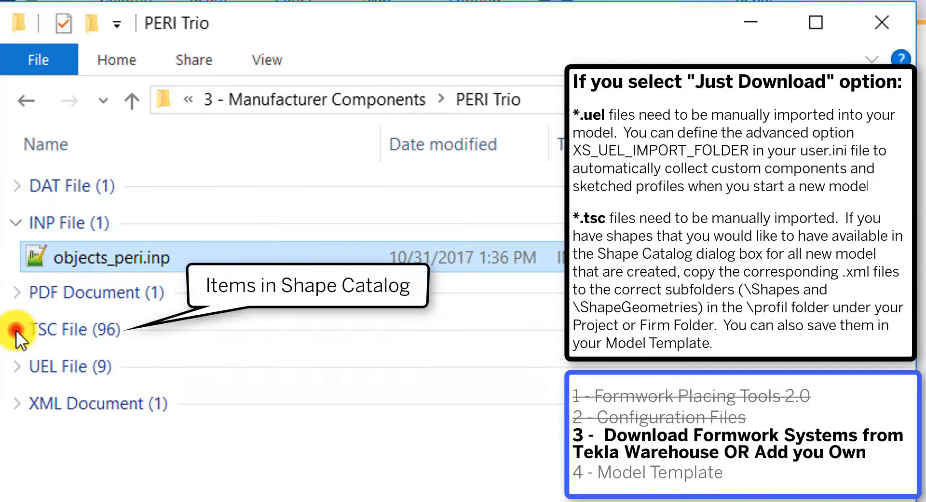
{"action": "left_click", "coordinate": [16, 329]}
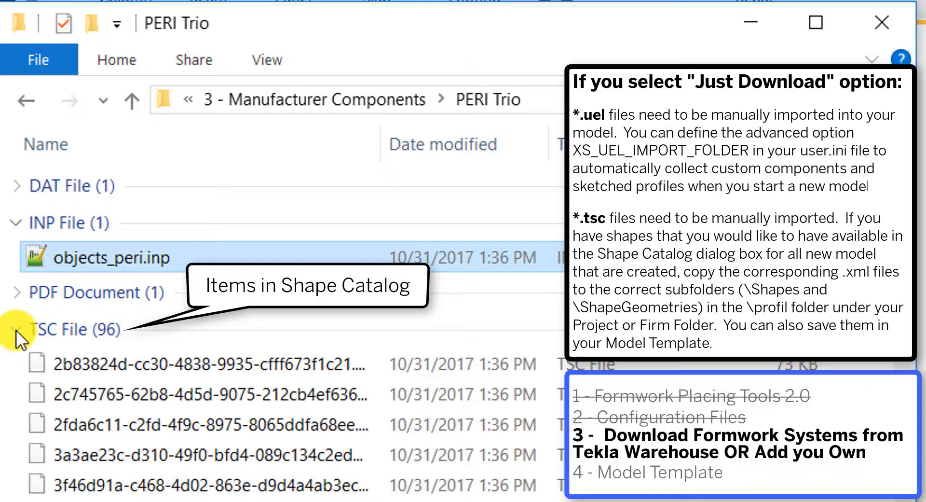
{"action": "left_click", "coordinate": [15, 329]}
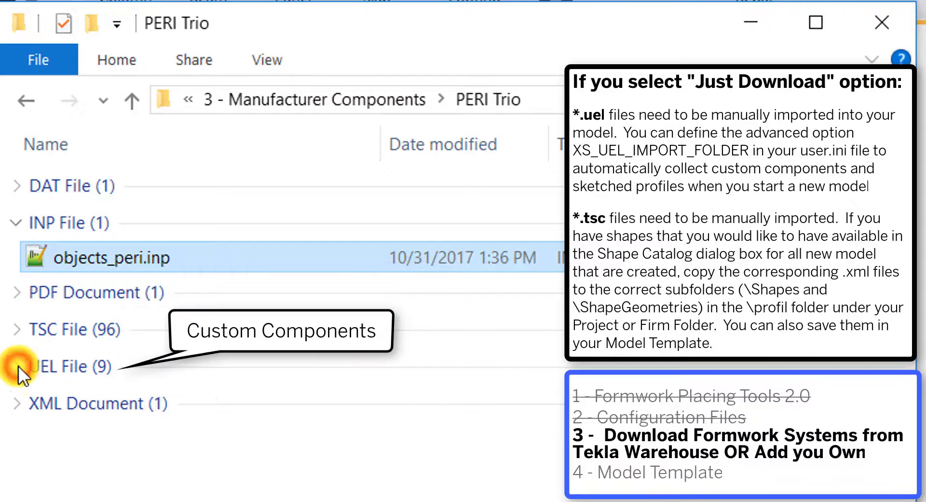
{"action": "left_click", "coordinate": [16, 366]}
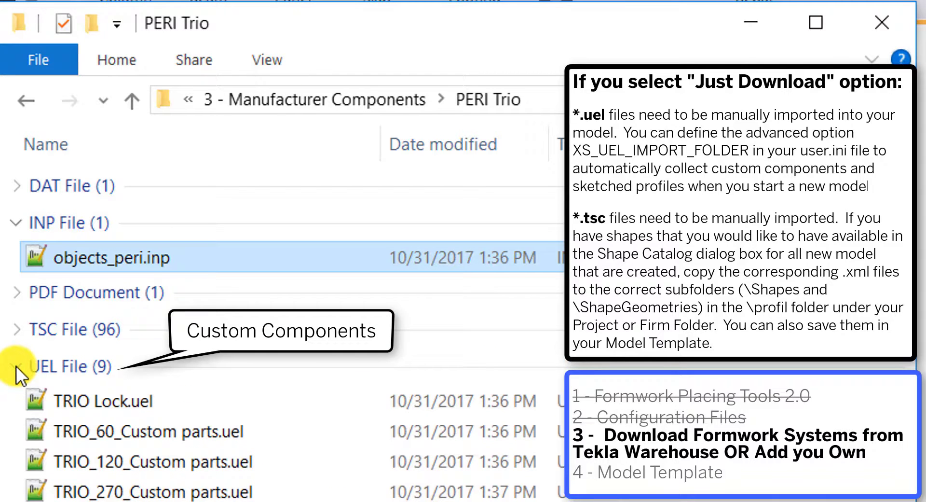
{"action": "left_click", "coordinate": [16, 366]}
{"action": "left_click", "coordinate": [17, 406]}
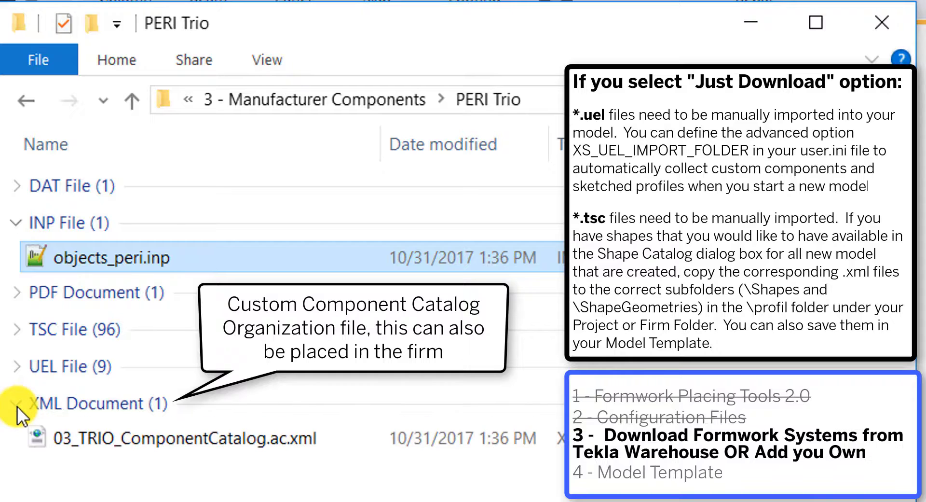
{"action": "left_click", "coordinate": [56, 437]}
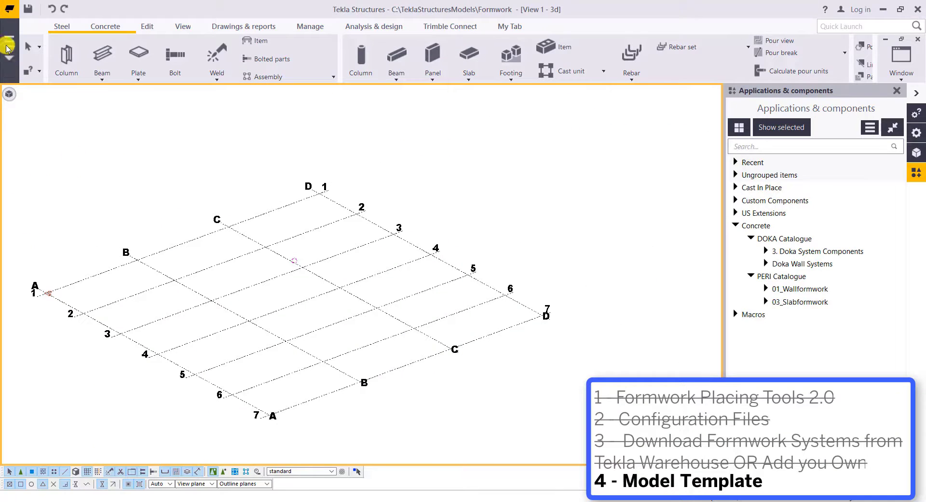
Start a model template named 'Formwork' described as 'PERI and doka Form Systems'.
{"action": "left_click", "coordinate": [7, 48]}
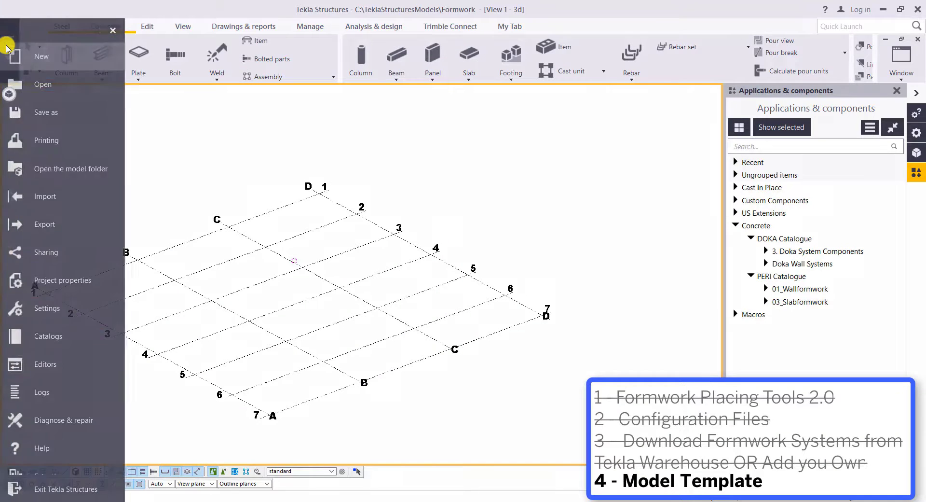
{"action": "left_click", "coordinate": [37, 112]}
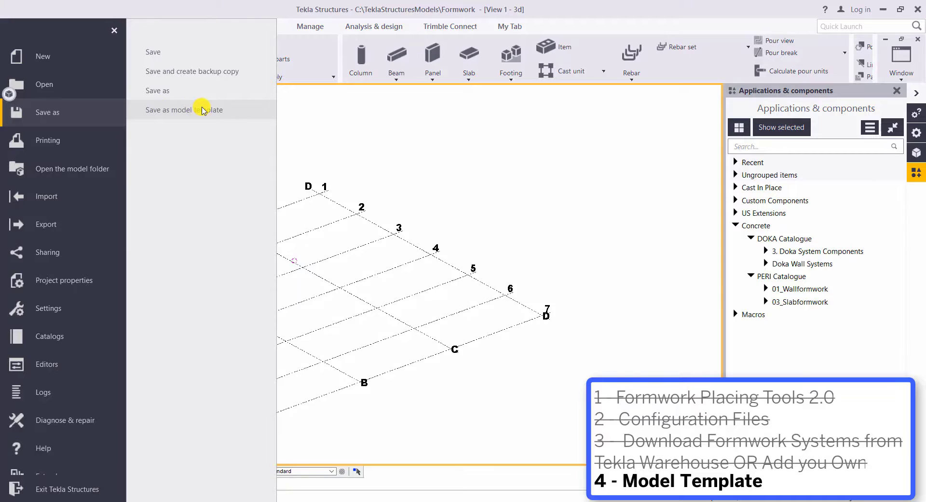
{"action": "left_click", "coordinate": [201, 110]}
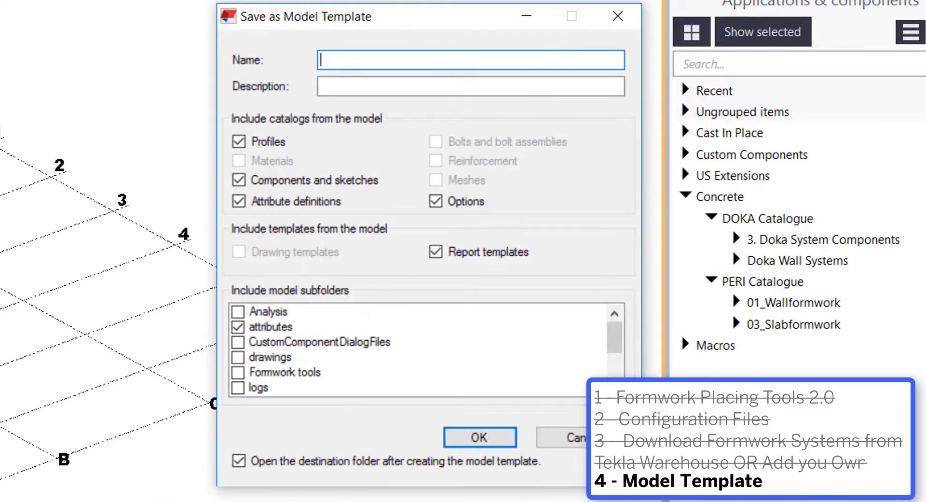
{"action": "type", "text": "Formwork"}
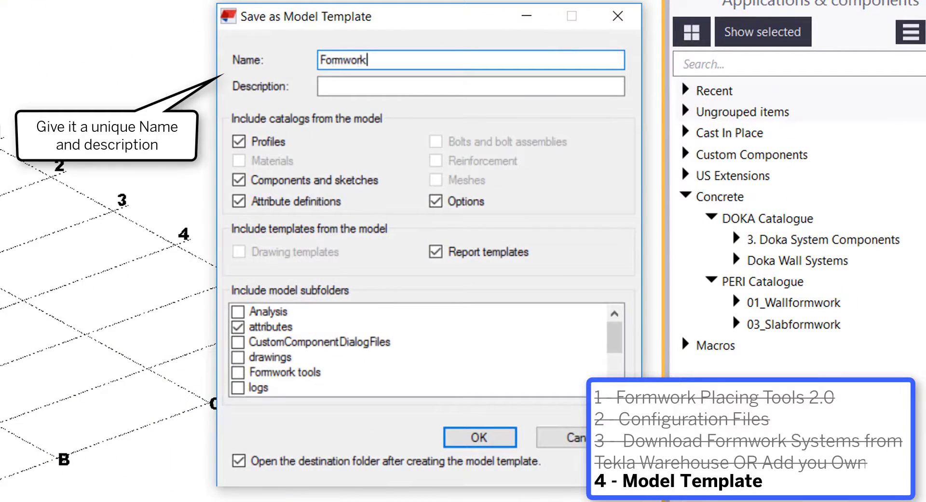
{"action": "left_click", "coordinate": [364, 90]}
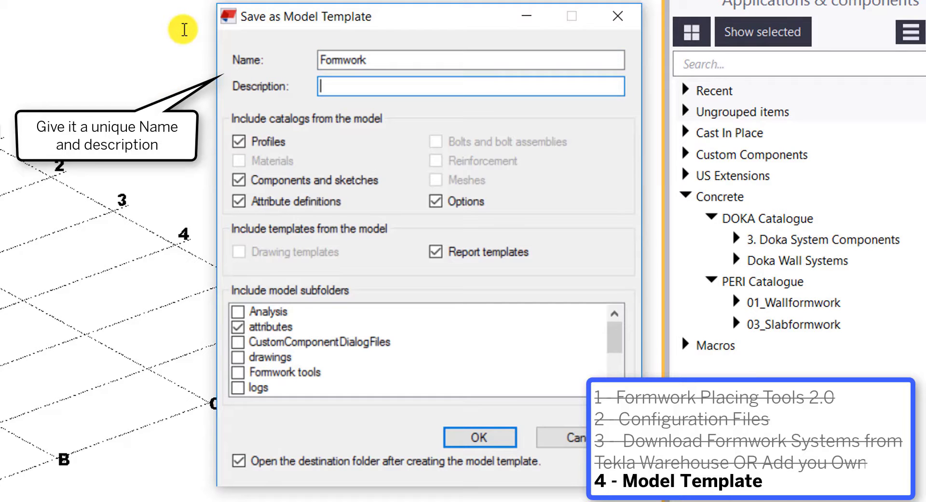
{"action": "type", "text": "PERI and doka"}
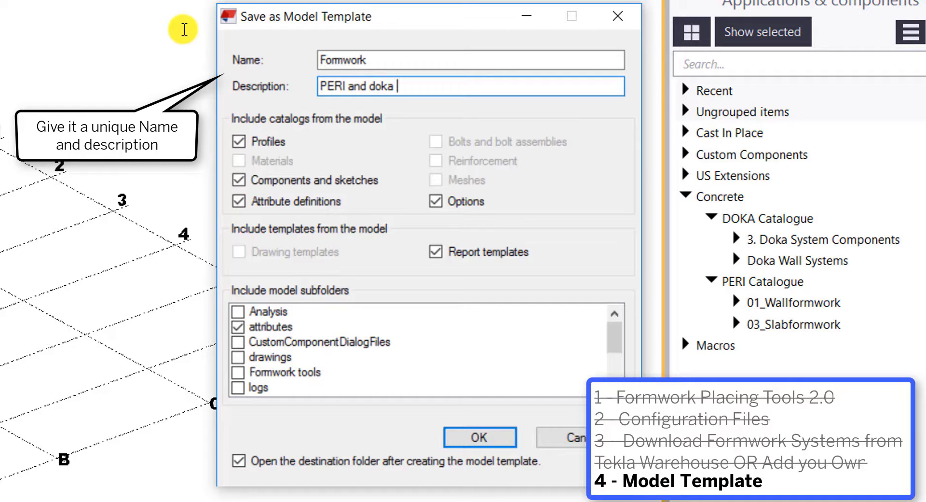
{"action": "type", "text": " Form Systems"}
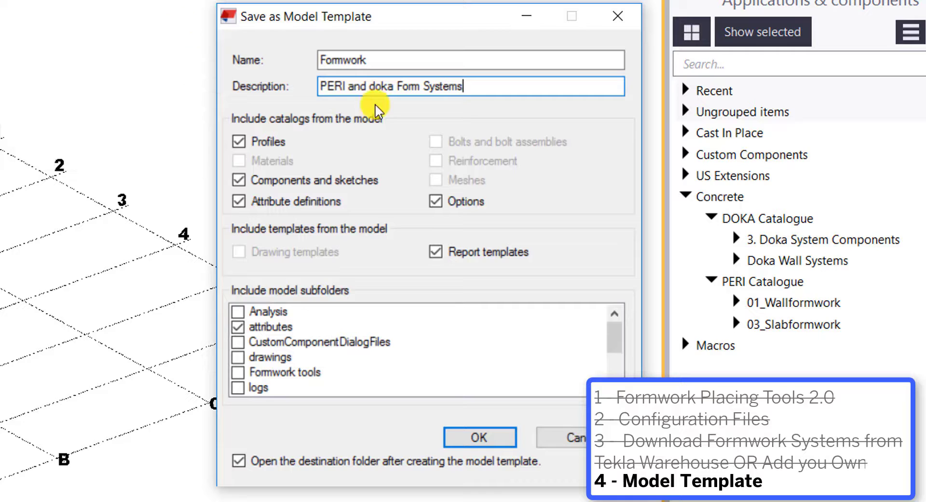
Include the CustomComponentDialogFiles, Formwork tools, ShapeGeometries and Shapes subfolders and create the template.
{"action": "left_click", "coordinate": [238, 342]}
{"action": "left_click", "coordinate": [260, 372]}
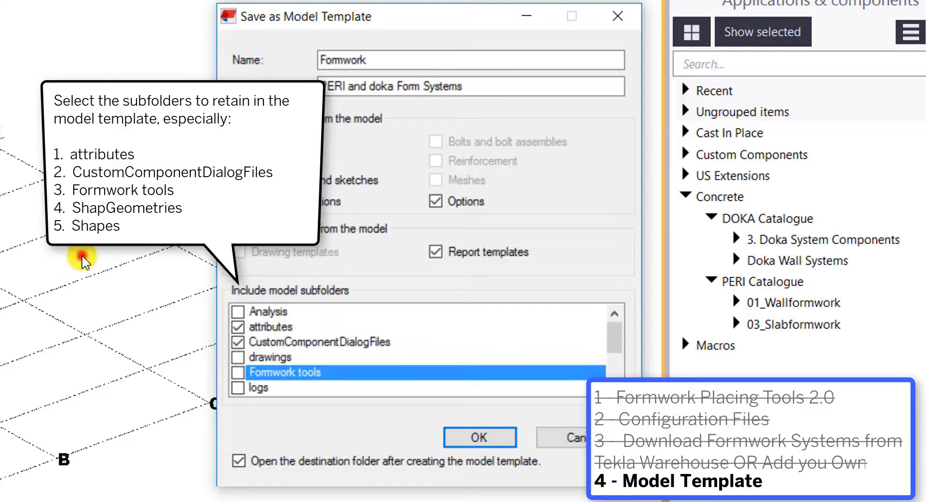
{"action": "left_click", "coordinate": [238, 372]}
{"action": "scroll", "coordinate": [240, 381], "scroll_direction": "down", "scroll_amount": 2}
{"action": "left_click", "coordinate": [238, 387]}
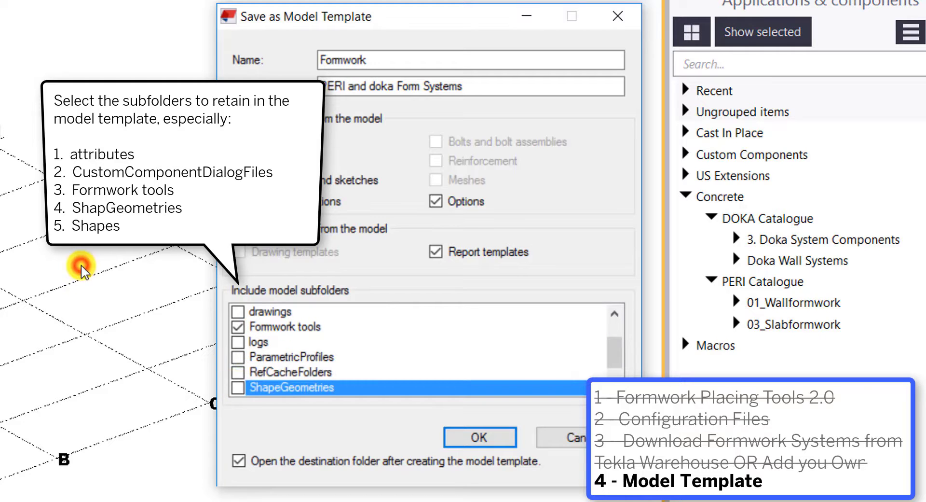
{"action": "scroll", "coordinate": [240, 378], "scroll_direction": "down", "scroll_amount": 1}
{"action": "left_click", "coordinate": [238, 373]}
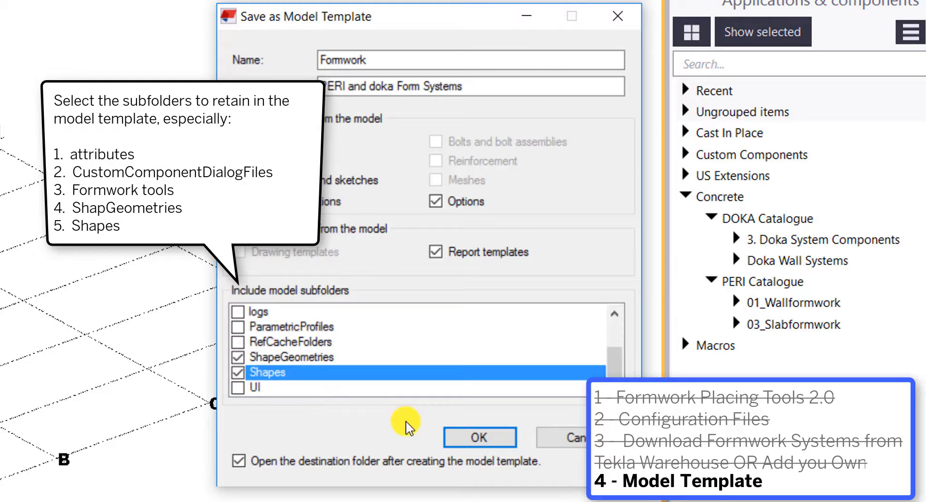
{"action": "left_click", "coordinate": [475, 437]}
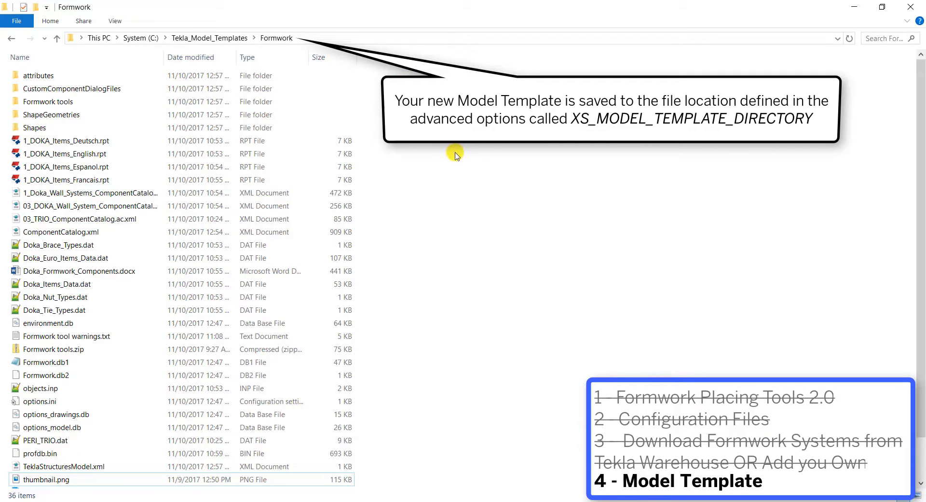
Scroll through the Tekla_Model_Templates\Formwork folder to review its contents.
{"action": "scroll", "coordinate": [445, 152], "scroll_direction": "down", "scroll_amount": 2}
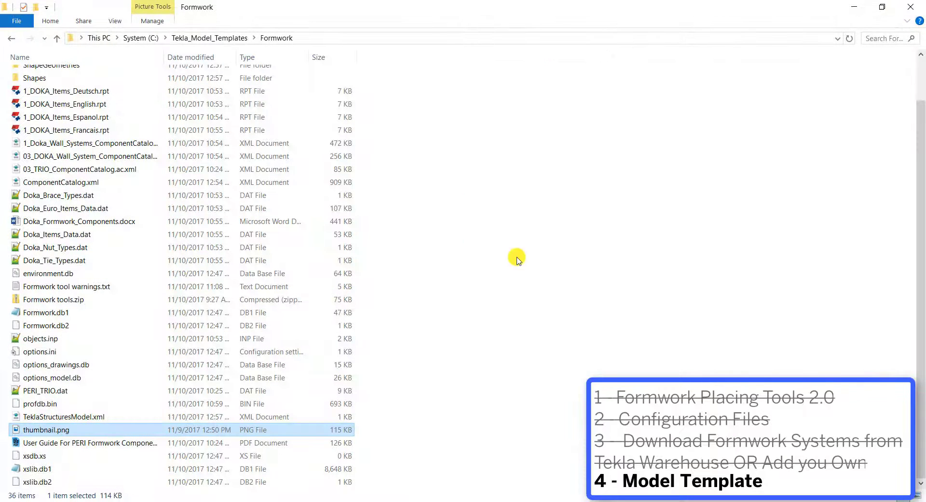
{"action": "scroll", "coordinate": [457, 302], "scroll_direction": "up", "scroll_amount": 2}
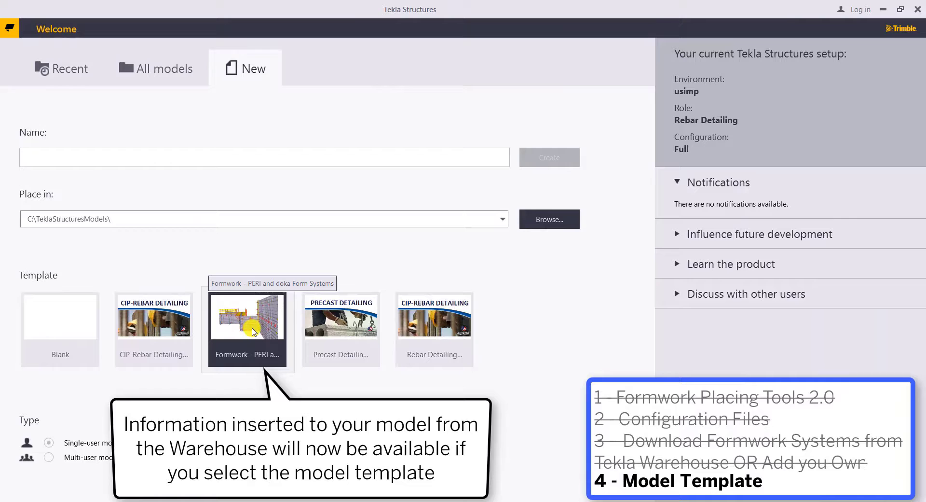
Create a new model named Project A543 from the Formwork - PERI and doka Form Systems template.
{"action": "left_click", "coordinate": [251, 332]}
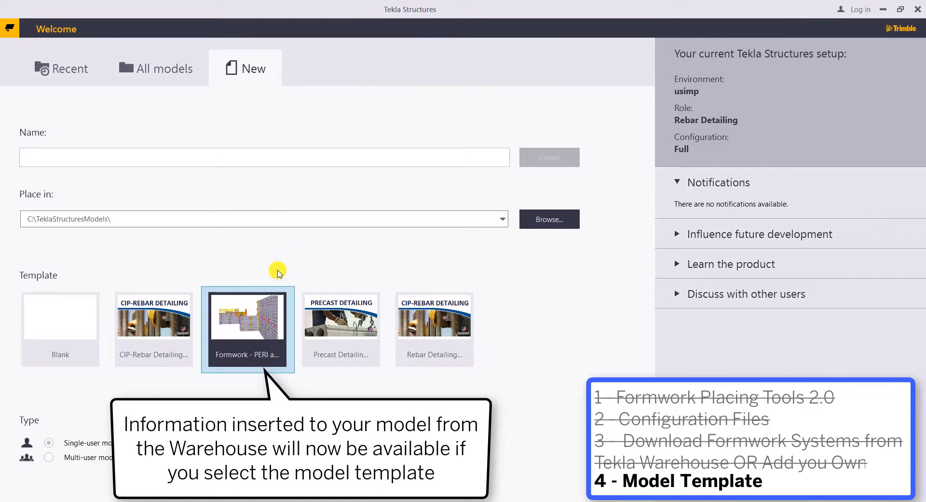
{"action": "left_click", "coordinate": [276, 155]}
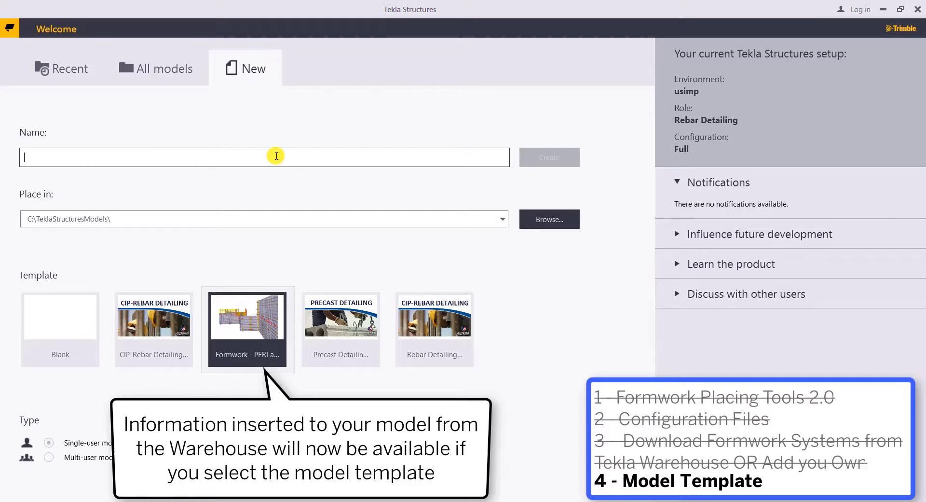
{"action": "type", "text": "Project A543"}
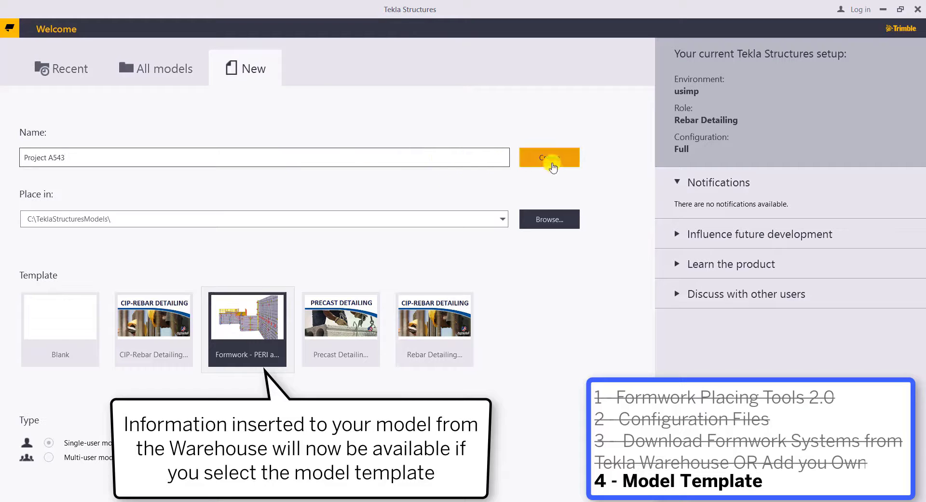
{"action": "left_click", "coordinate": [552, 164]}
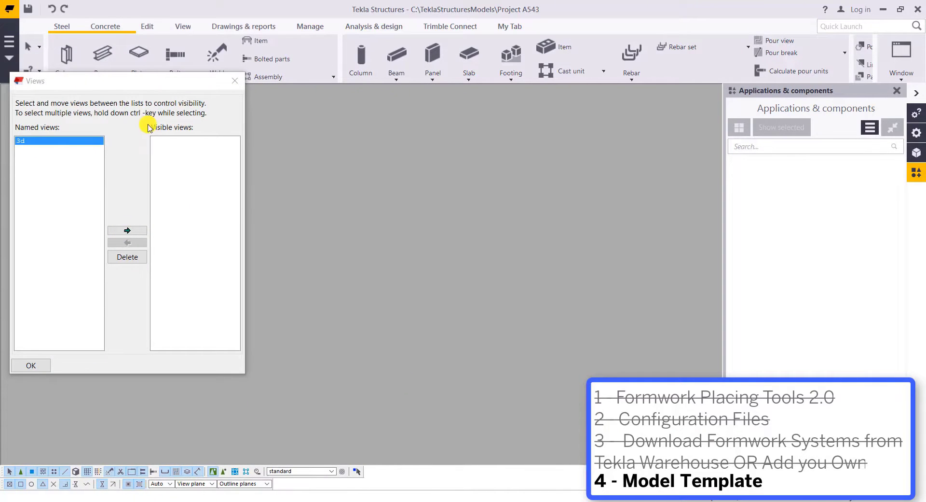
Make the 3d view visible and maximize it to fill the workspace.
{"action": "left_click", "coordinate": [127, 231]}
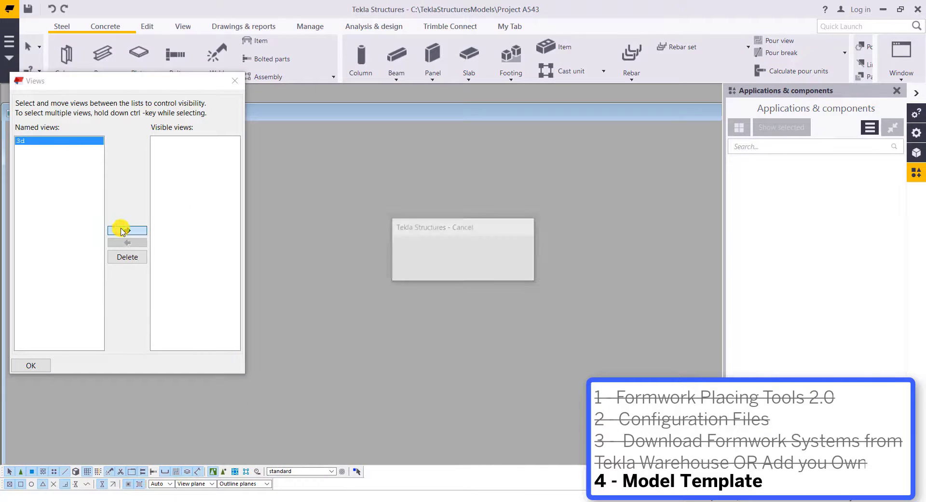
{"action": "left_click", "coordinate": [31, 365]}
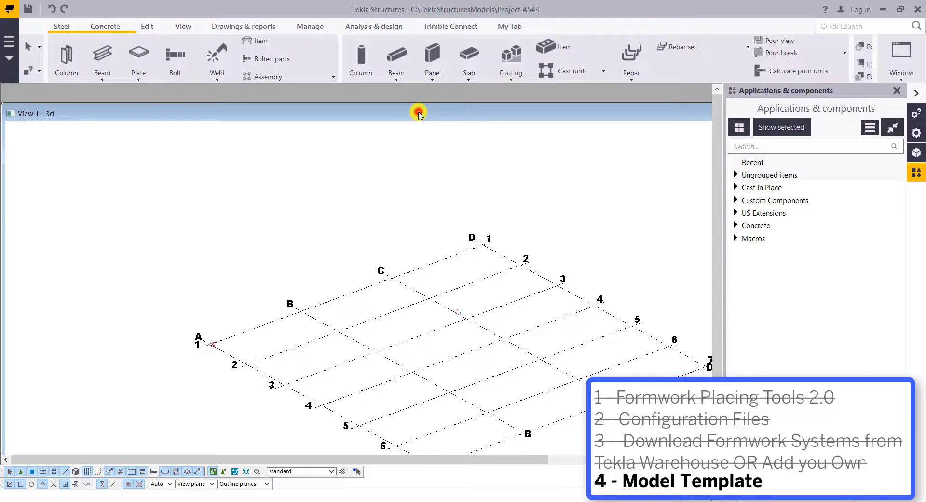
{"action": "double_click", "coordinate": [417, 117]}
Check the DOKA Catalogue and its framed formwork components under Concrete in the component catalog.
{"action": "left_click", "coordinate": [736, 225]}
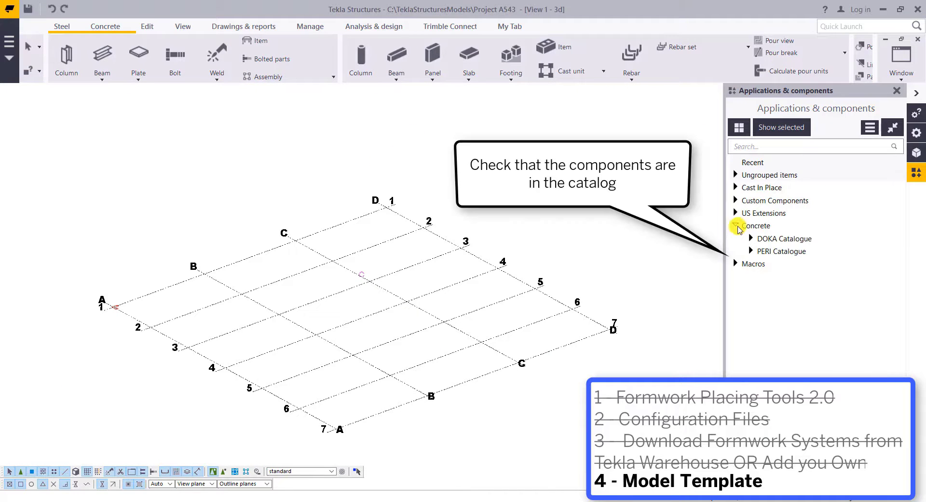
{"action": "left_click", "coordinate": [751, 239]}
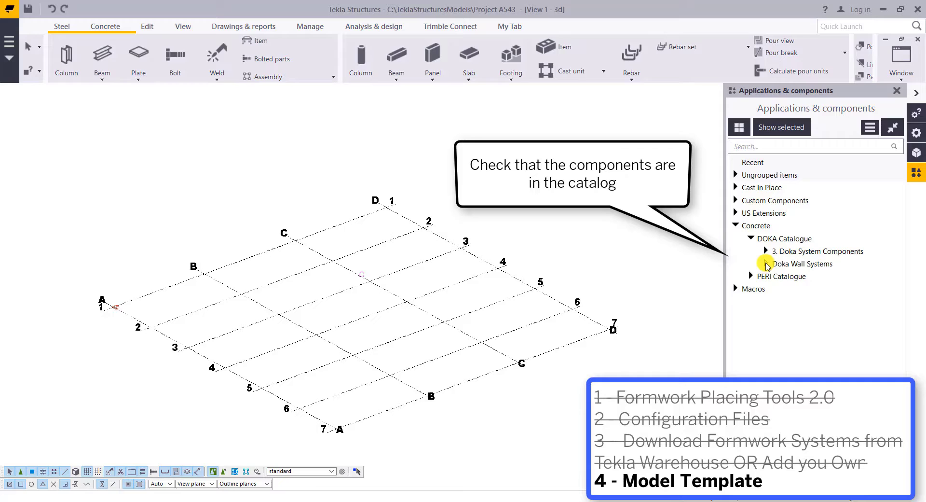
{"action": "left_click", "coordinate": [780, 277]}
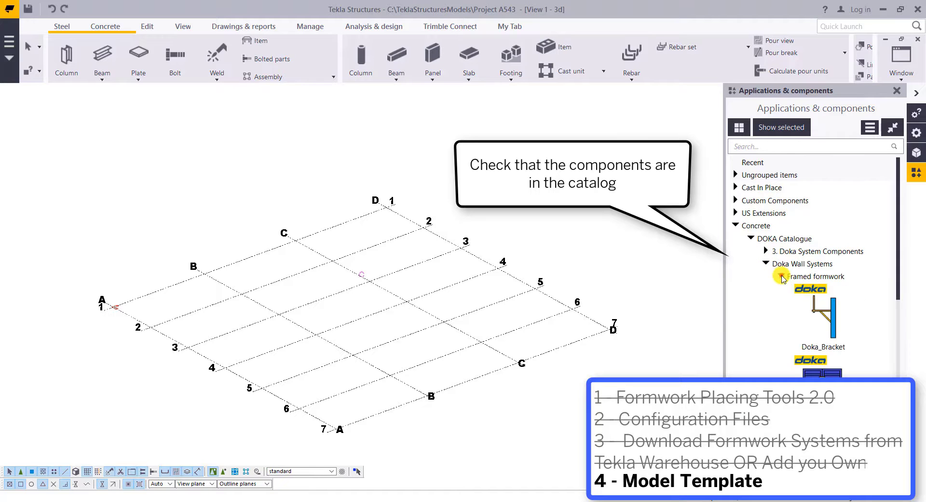
{"action": "left_click", "coordinate": [781, 277]}
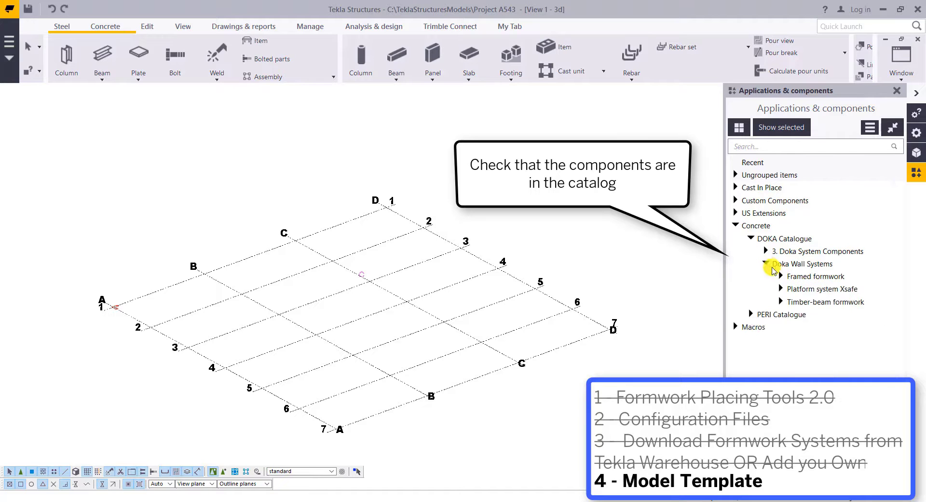
{"action": "left_click", "coordinate": [733, 223]}
Open the Shape Catalog from the Item properties and scroll through the DOKA shapes.
{"action": "left_click", "coordinate": [327, 167]}
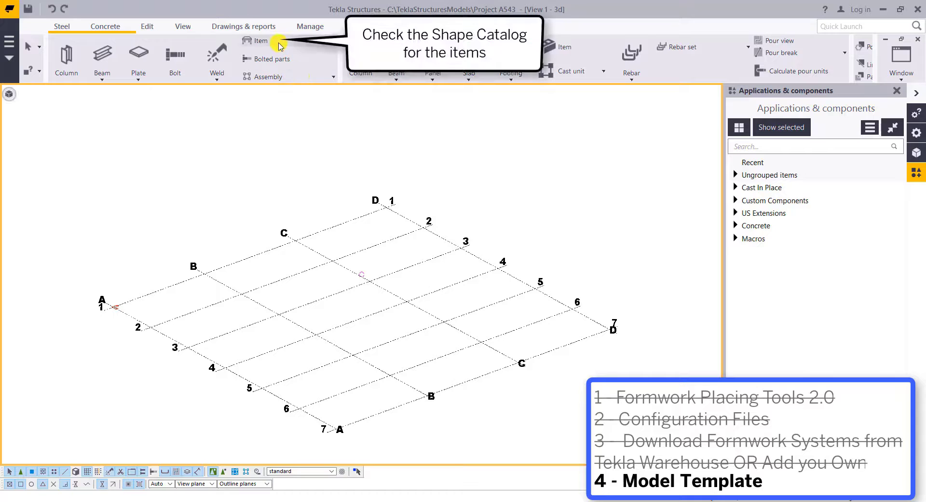
{"action": "double_click", "coordinate": [279, 45]}
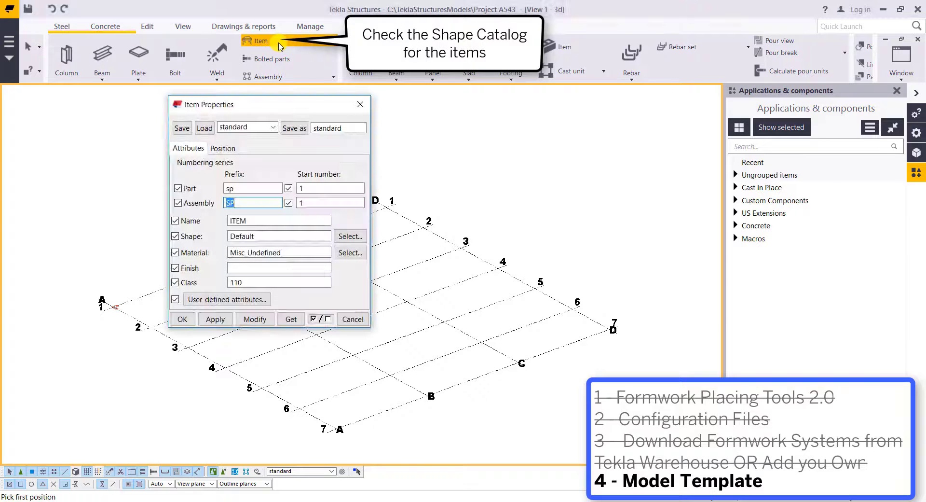
{"action": "left_click", "coordinate": [349, 235]}
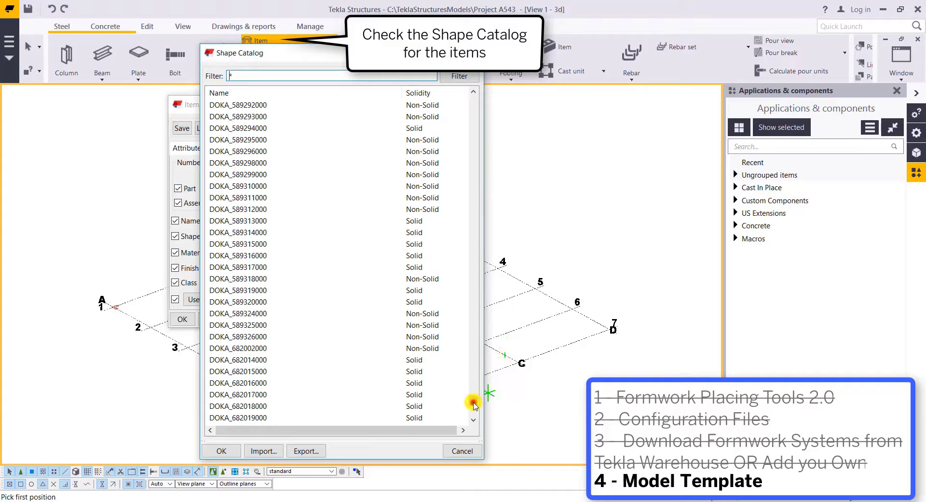
{"action": "left_click_drag", "start_coordinate": [473, 403], "coordinate": [490, 105]}
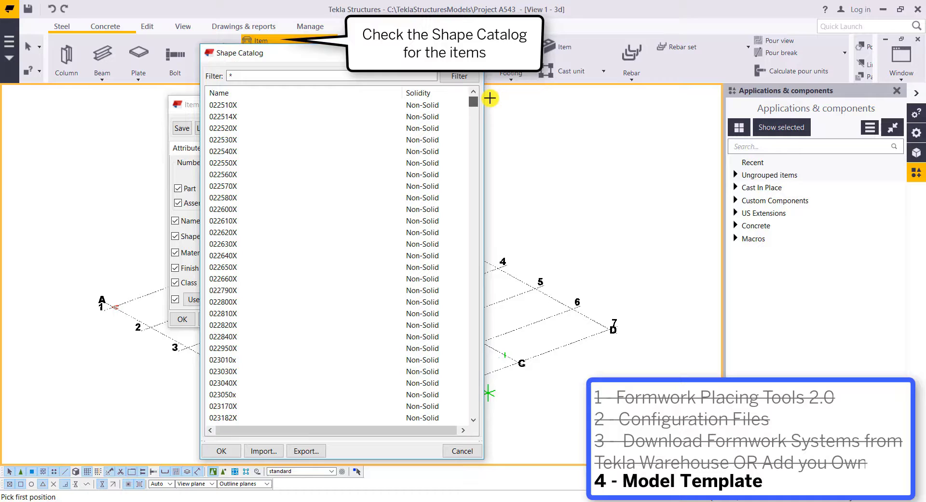